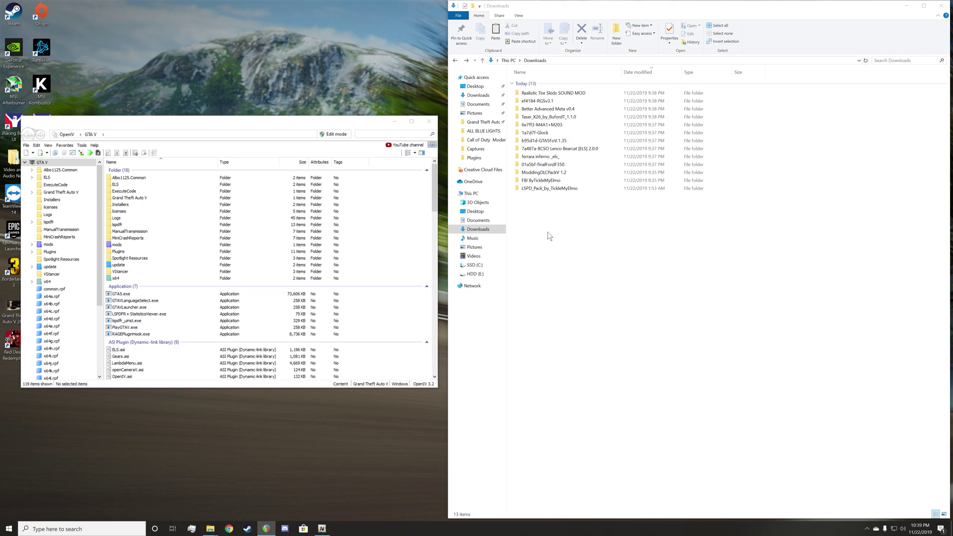
- Look through the 1a7d7f-Glock, 6e7ff3-M4A1+M203 and Taser_X26 mod folders in Downloads
double_click(567, 132)
key("alt+Left")
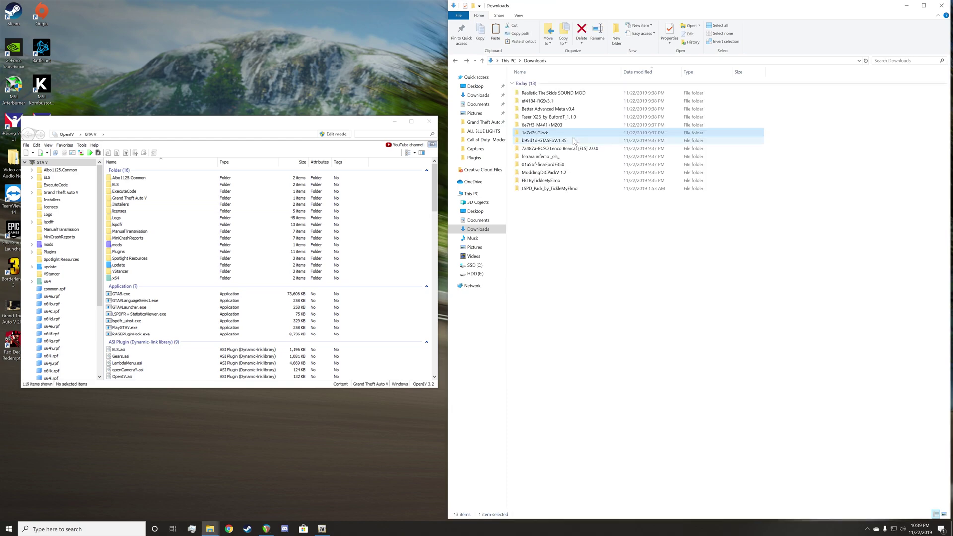
double_click(566, 134)
key("alt+Left")
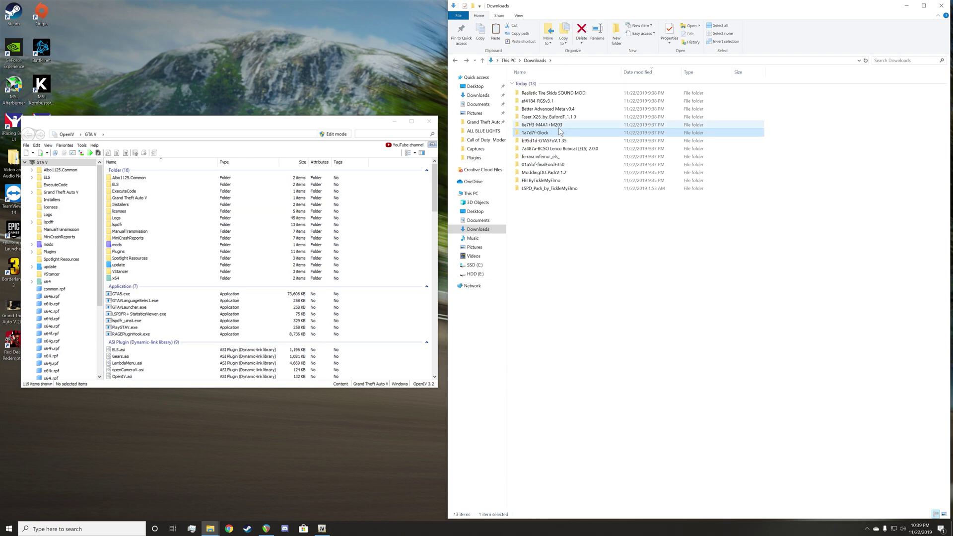
double_click(559, 127)
key("alt+Left")
left_click(550, 119)
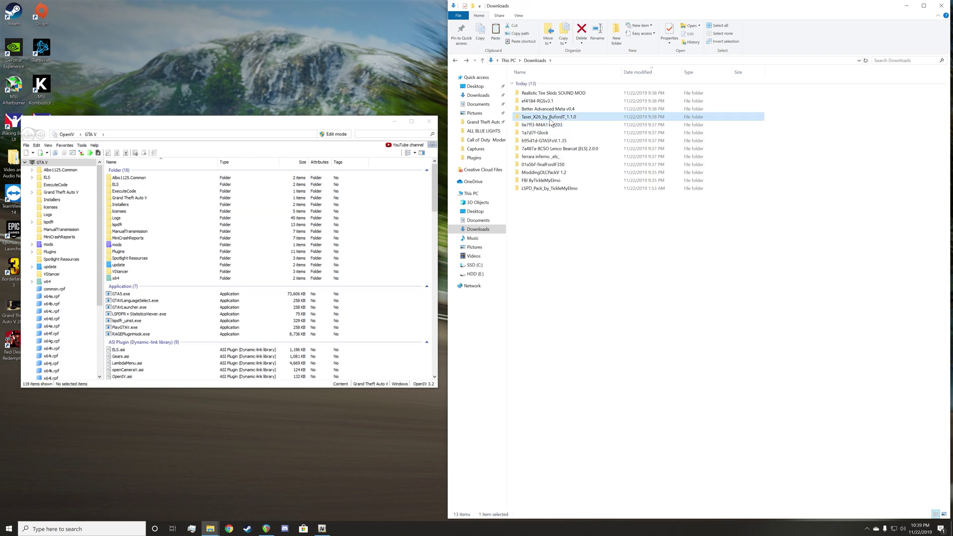
double_click(550, 119)
key("alt+Left")
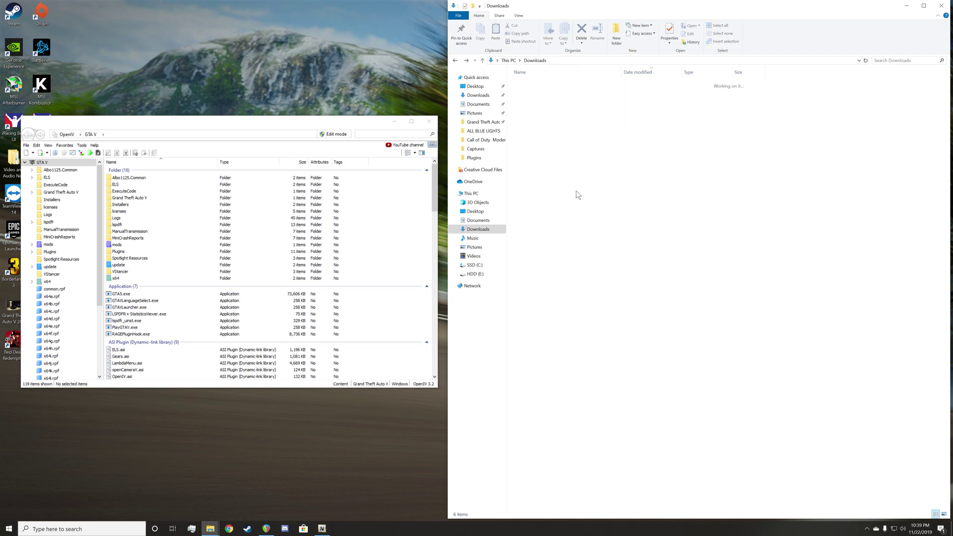
- Open the Readme in the 1a7d7f-Glock folder and highlight "update" in its first install path
left_click(554, 133)
double_click(554, 133)
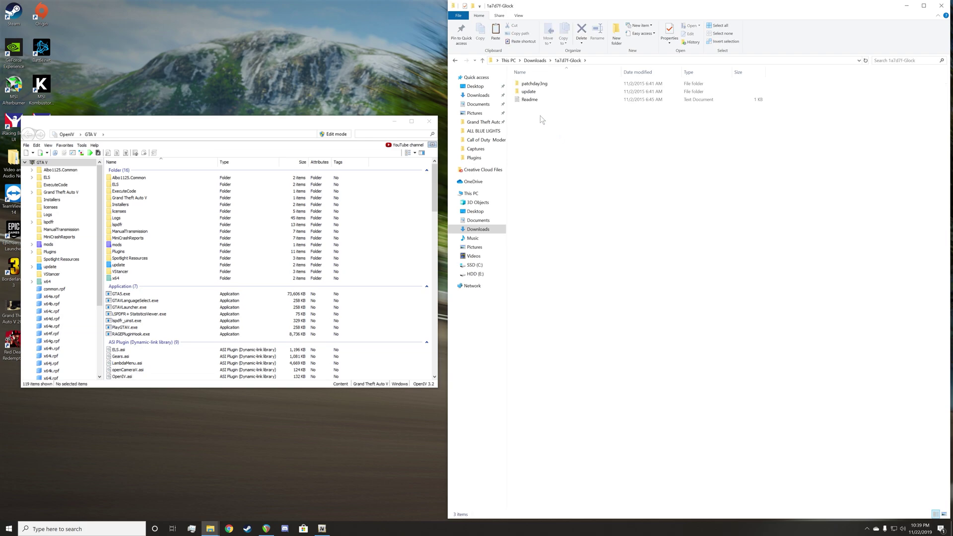
double_click(540, 99)
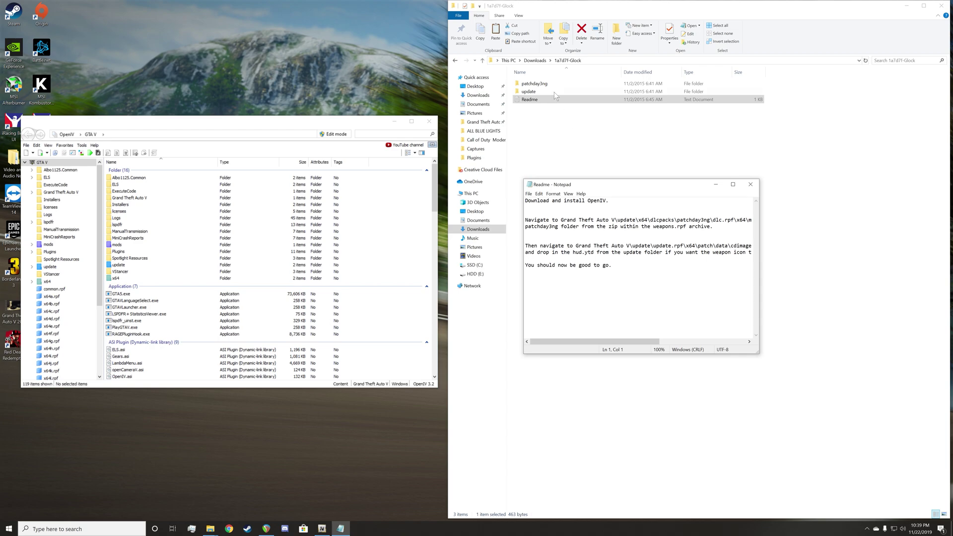
left_click_drag(589, 185, 601, 185)
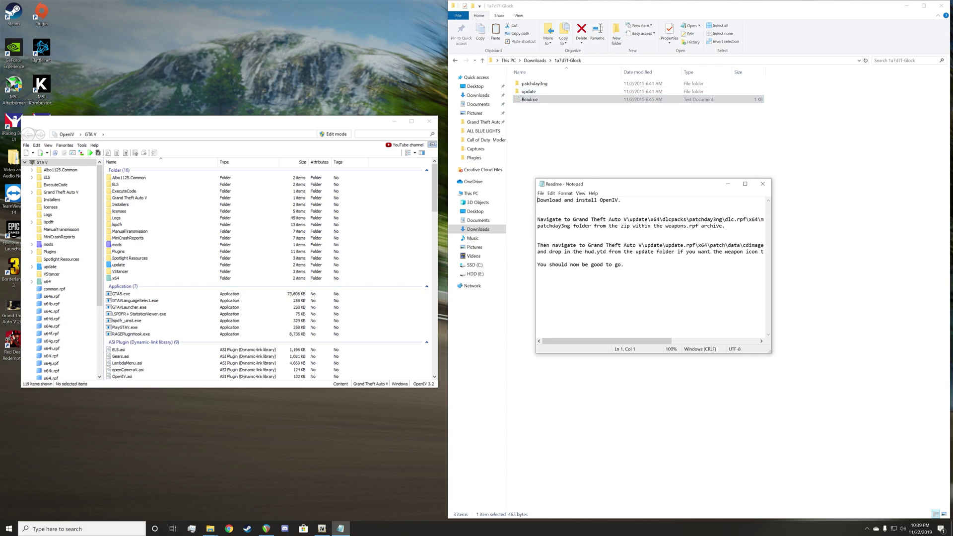
left_click_drag(576, 220, 627, 219)
left_click_drag(630, 219, 645, 220)
- In OpenIV, enable edit mode and browse to the GTA V update\x64\dlcpacks folder
left_click(341, 135)
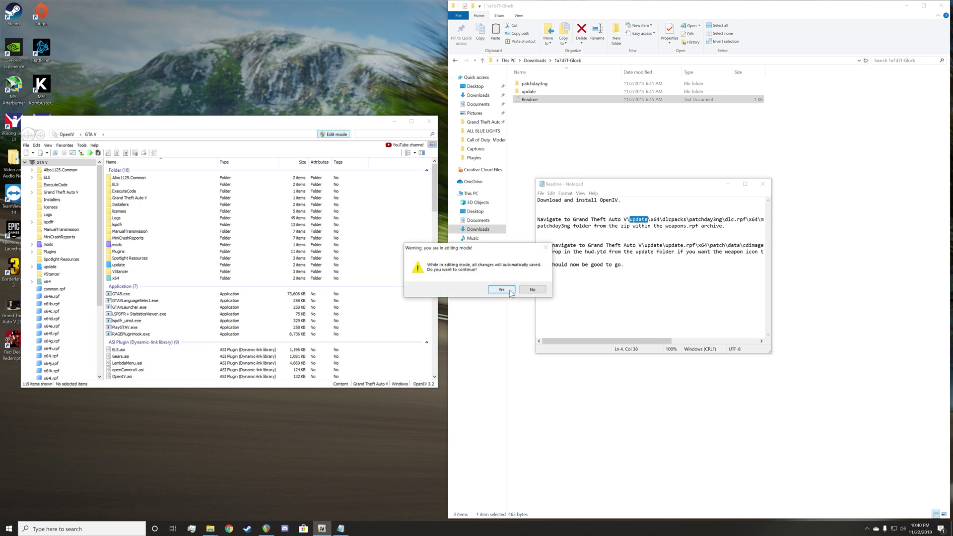
left_click(510, 293)
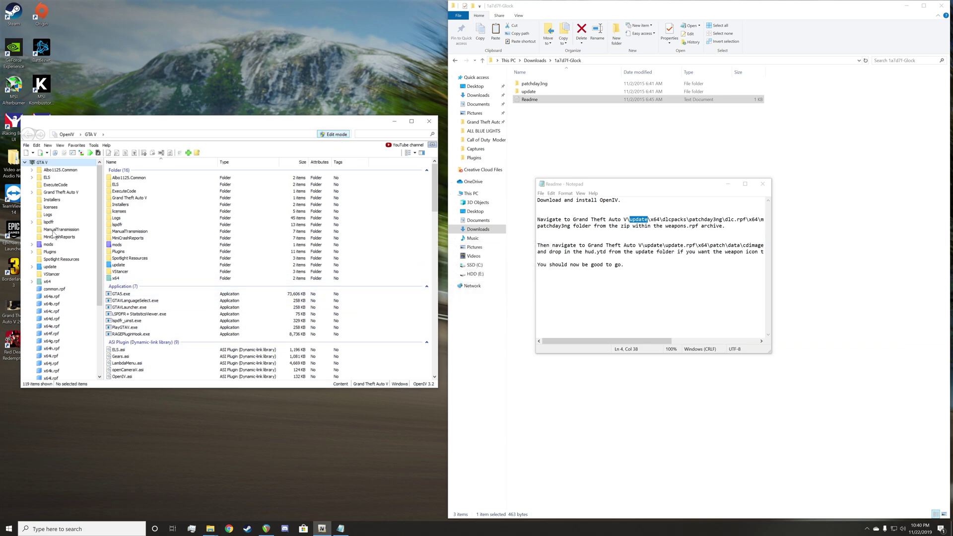
left_click(50, 267)
double_click(116, 178)
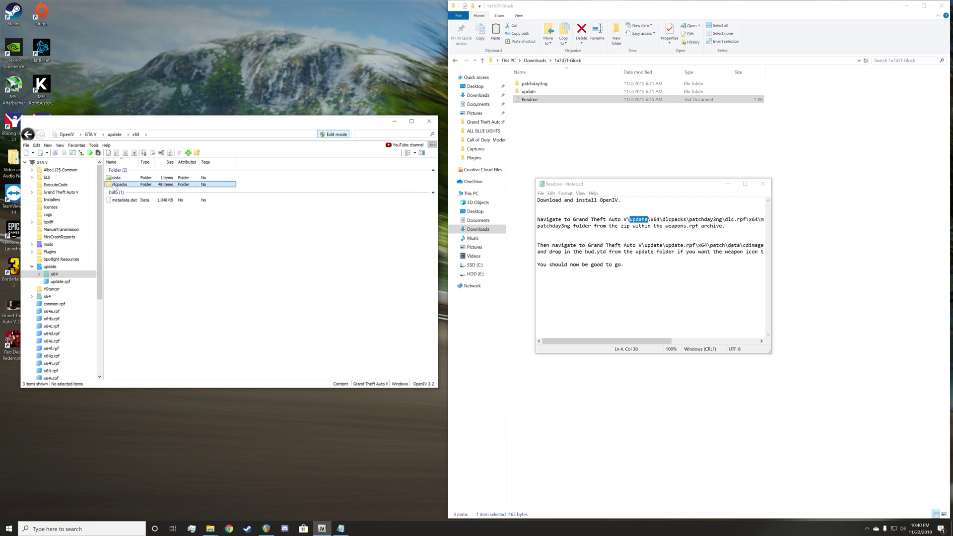
double_click(118, 184)
scroll(152, 256, "down", 6)
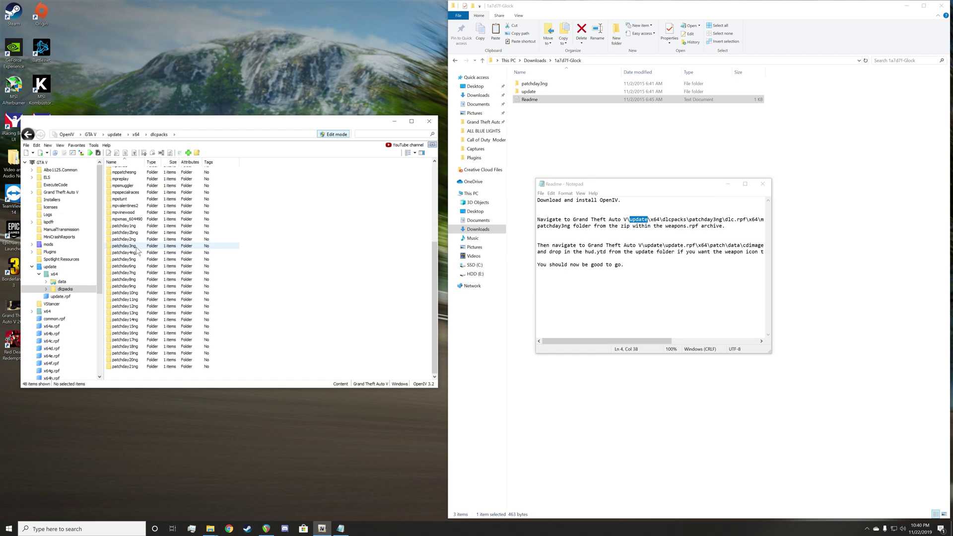
- Widen the Readme window to read the full install path and check the patchday8ng folder in dlcpacks
left_click_drag(772, 269, 916, 260)
left_click_drag(716, 220, 710, 219)
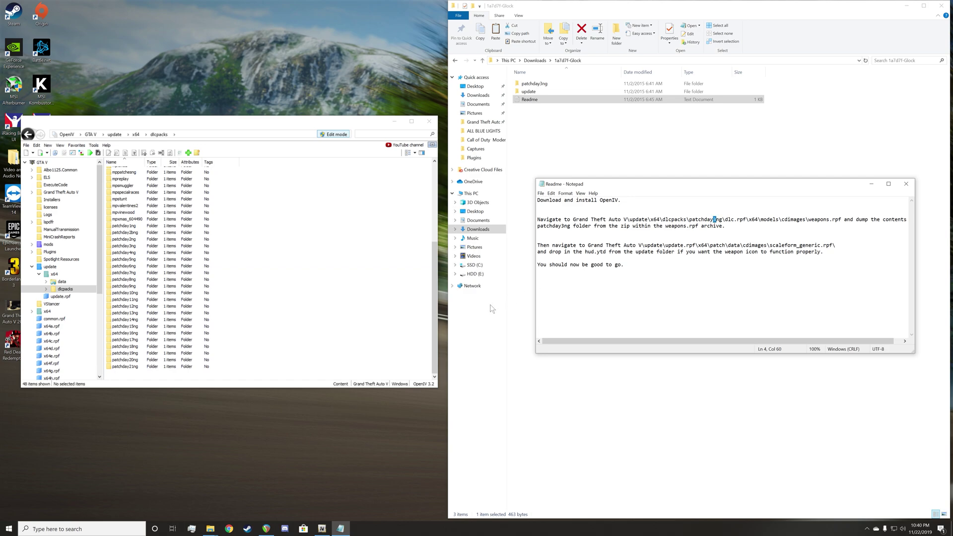
double_click(138, 279)
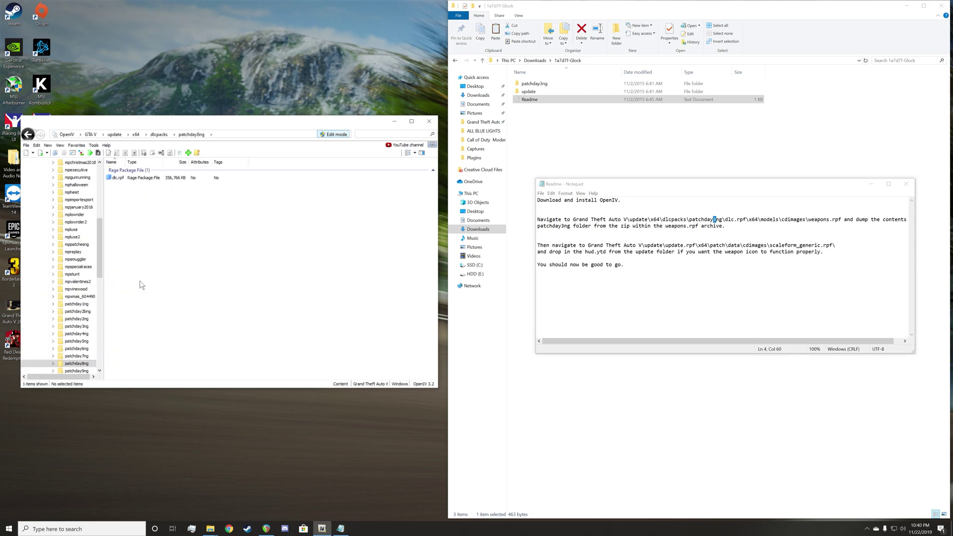
key("BackSpace")
scroll(181, 298, "down", 6)
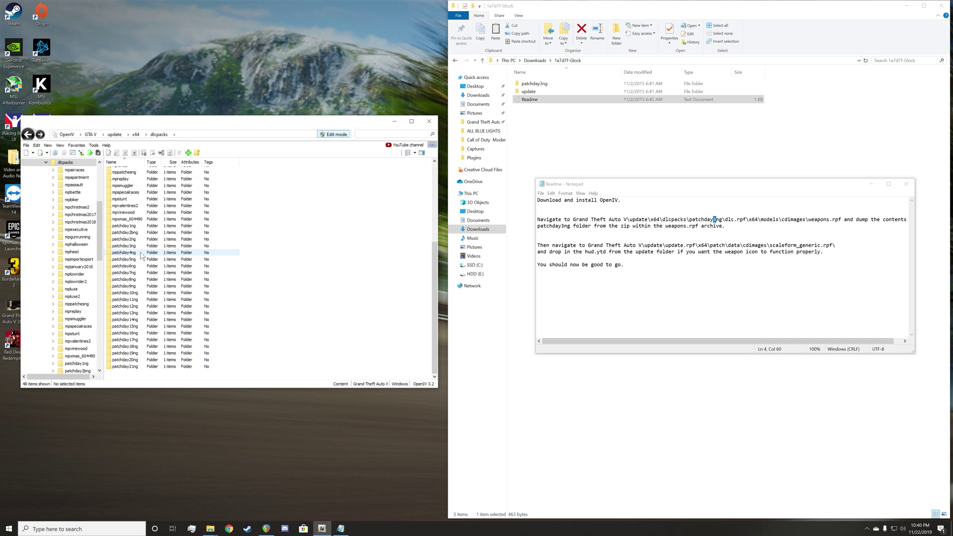
- Open weapons.rpf under patchday8ng\dlc.rpf\x64\models\cdimages and copy the archive to the mods folder
double_click(124, 279)
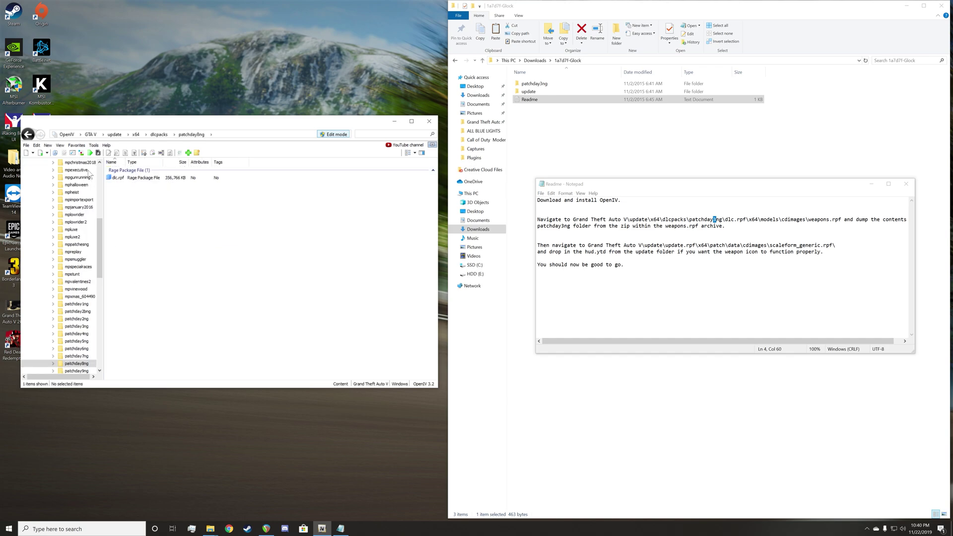
double_click(119, 178)
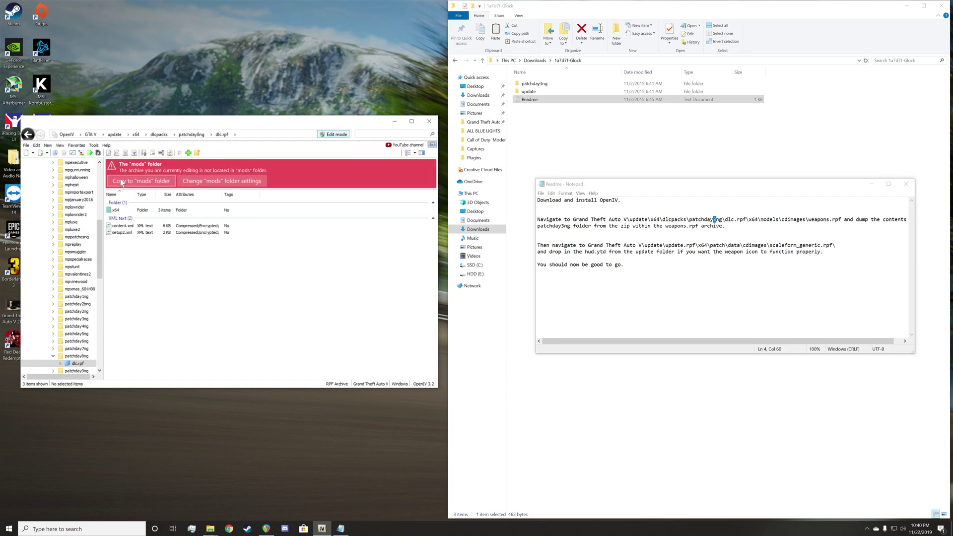
double_click(119, 210)
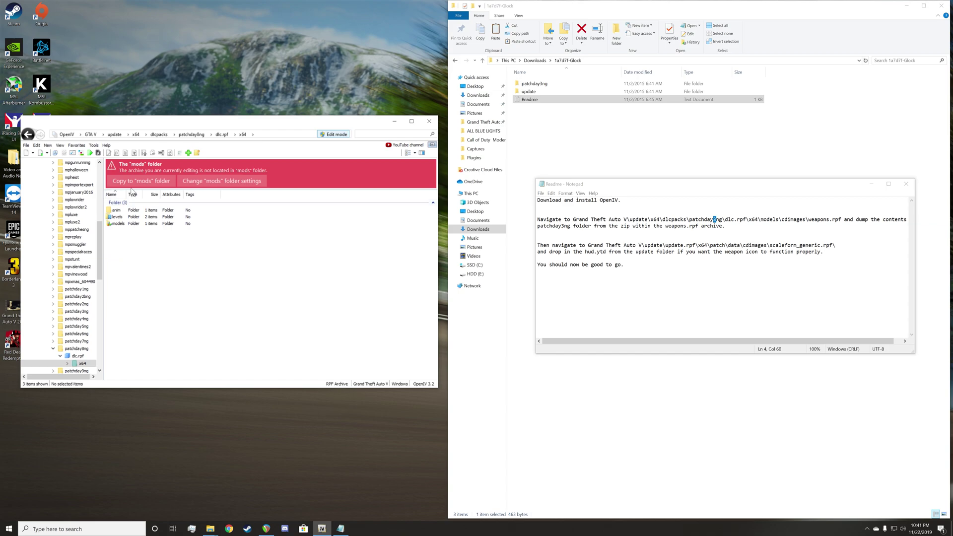
double_click(119, 224)
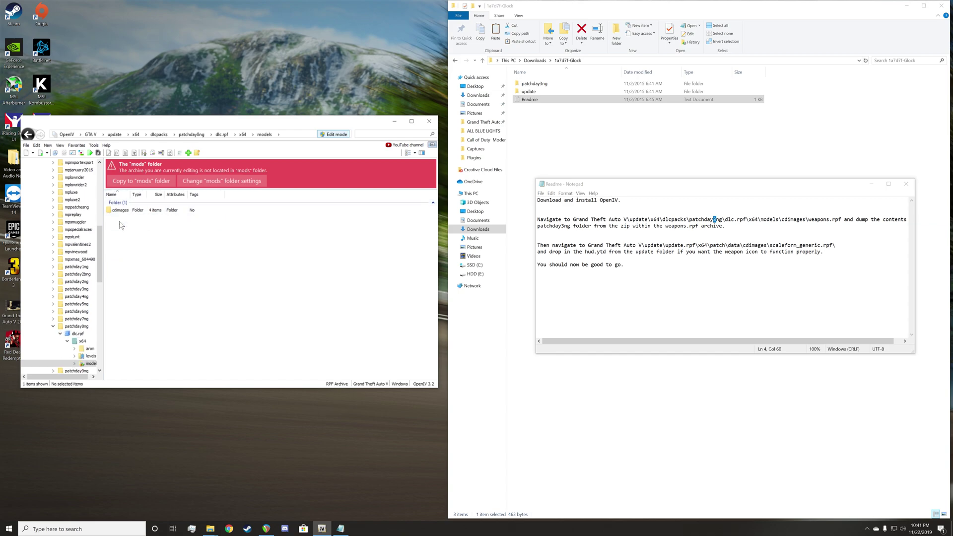
double_click(119, 210)
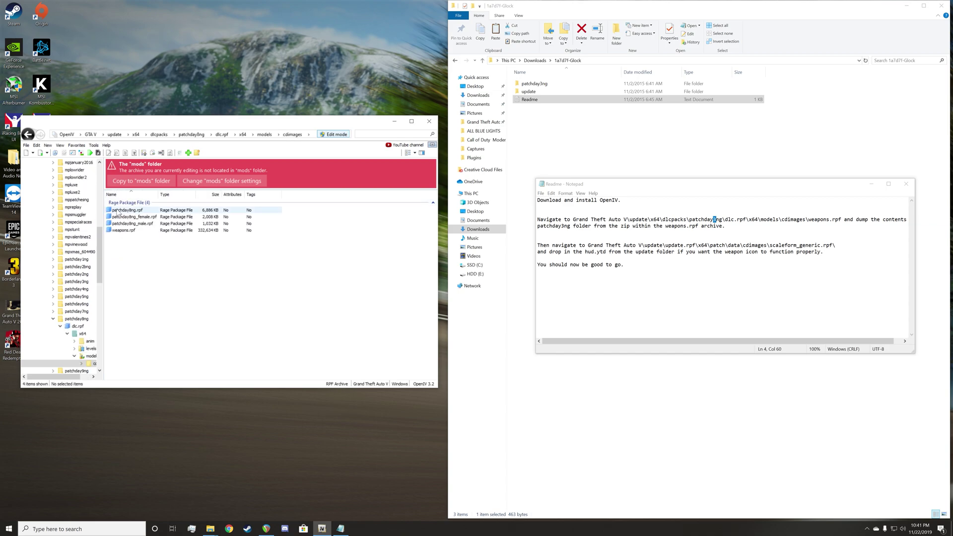
left_click(118, 230)
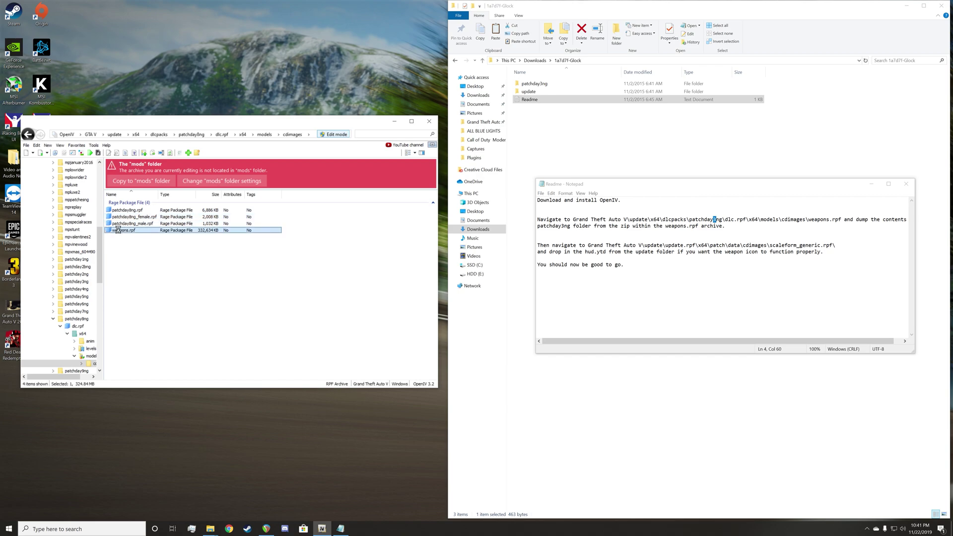
double_click(118, 230)
left_click(136, 181)
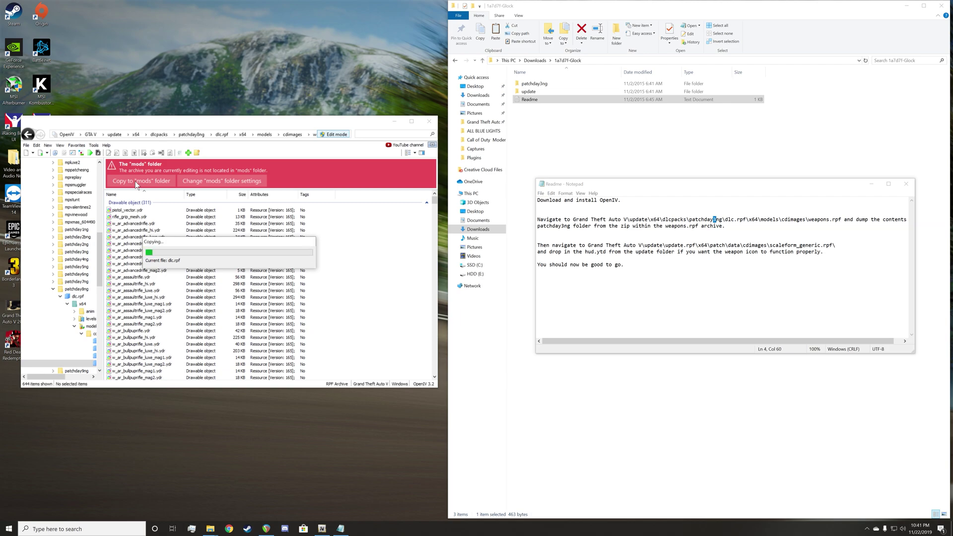
- Look through the weapon model files in the mods copy of weapons.rpf, down to the pistols and SMGs
scroll(165, 241, "down", 2)
scroll(165, 241, "down", 15)
scroll(165, 241, "down", 15)
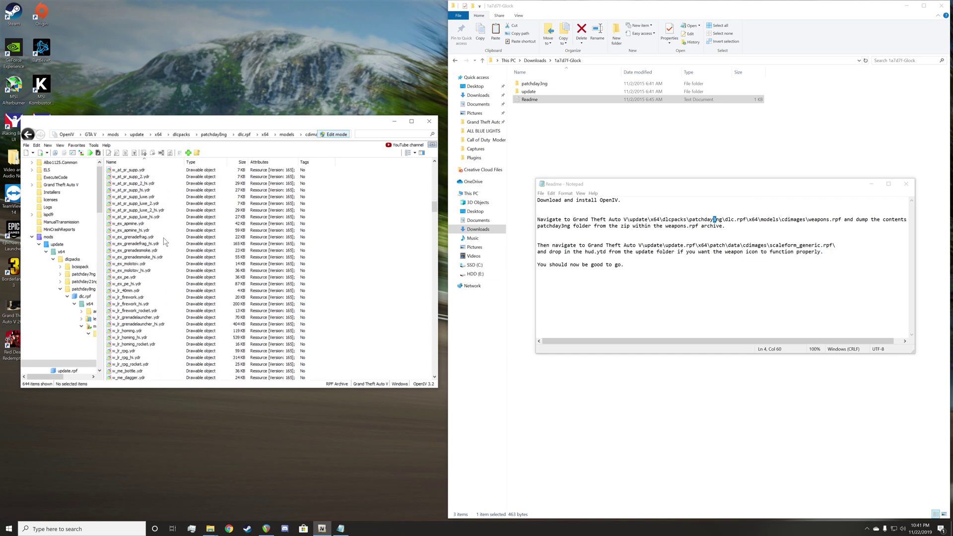
scroll(165, 241, "down", 15)
scroll(165, 241, "down", 15)
scroll(165, 241, "down", 8)
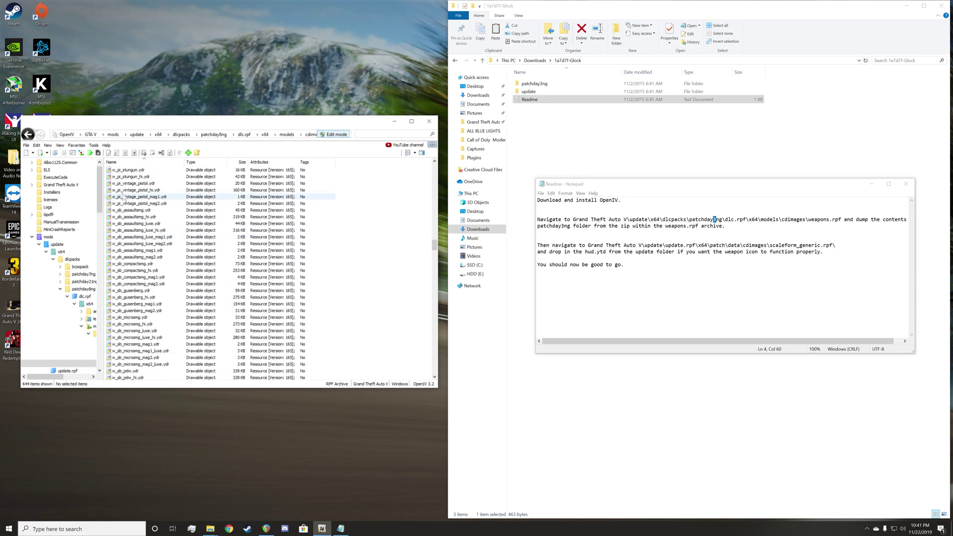
- Check the contents of patchday21ng\dlc.rpf\x64\models\cdimages in the mods dlcpacks folder
left_click(184, 135)
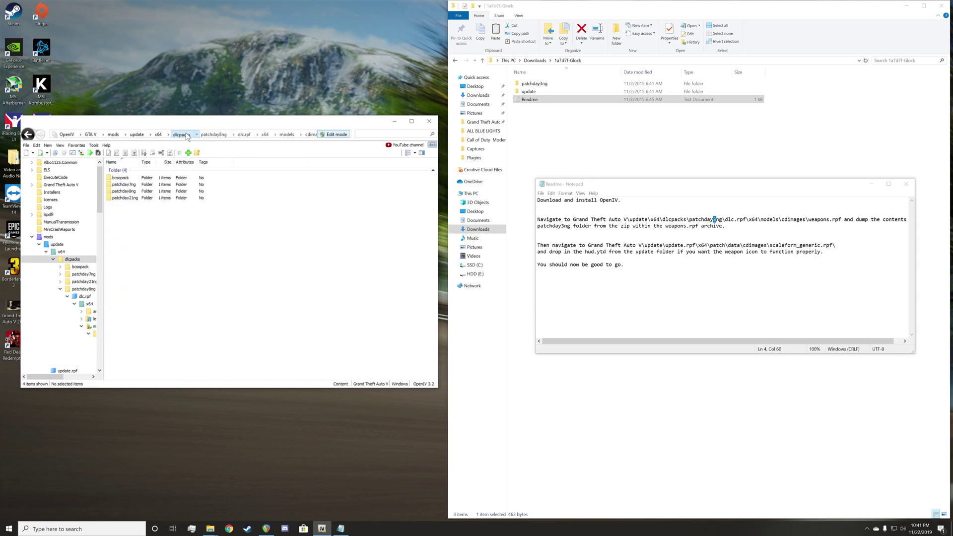
double_click(138, 198)
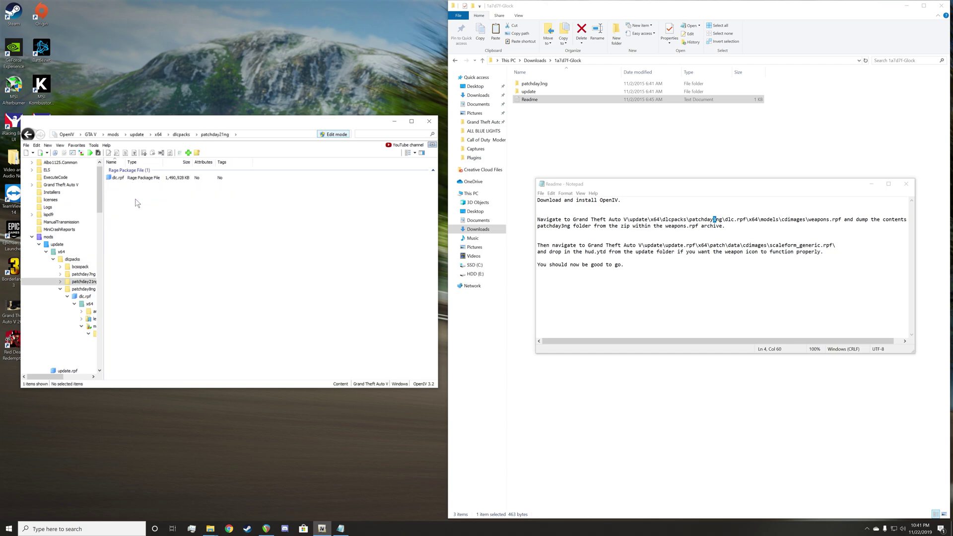
double_click(118, 178)
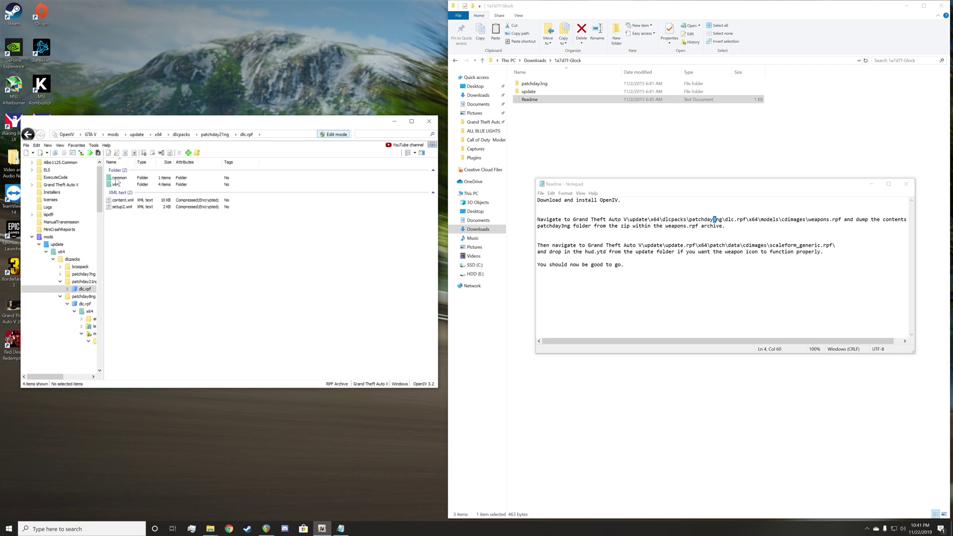
double_click(119, 185)
double_click(125, 192)
double_click(120, 177)
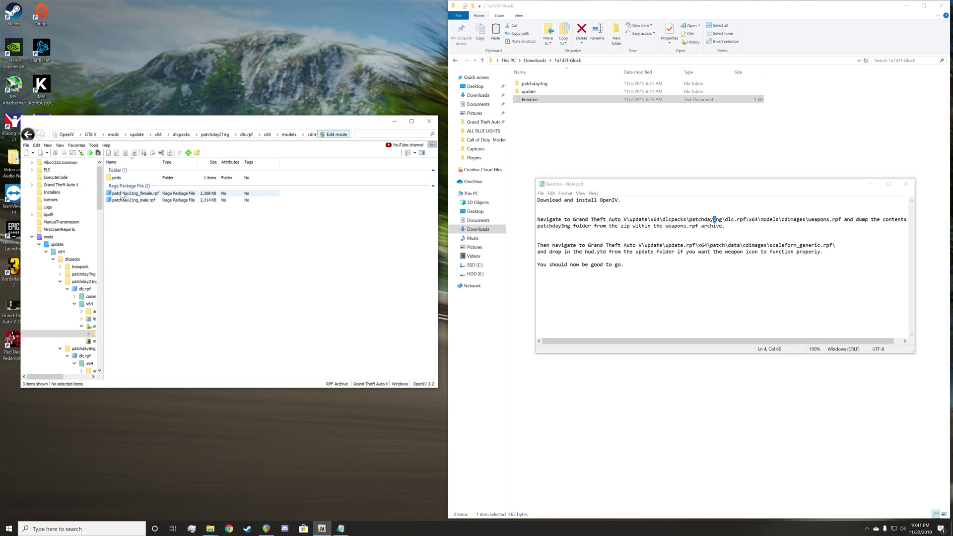
- Return to the mods copy of patchday8ng and open dlc.rpf\x64\models\cdimages\weapons.rpf
left_click(138, 134)
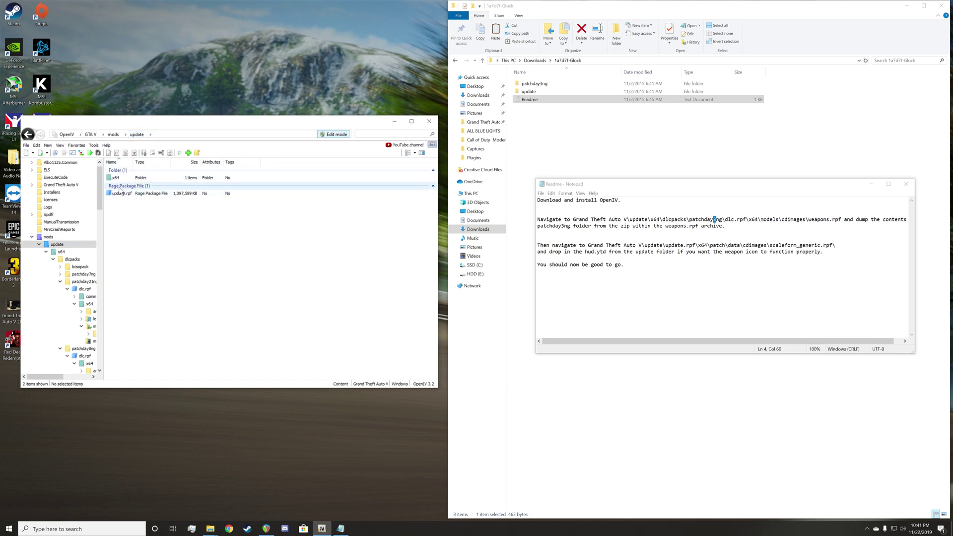
double_click(116, 177)
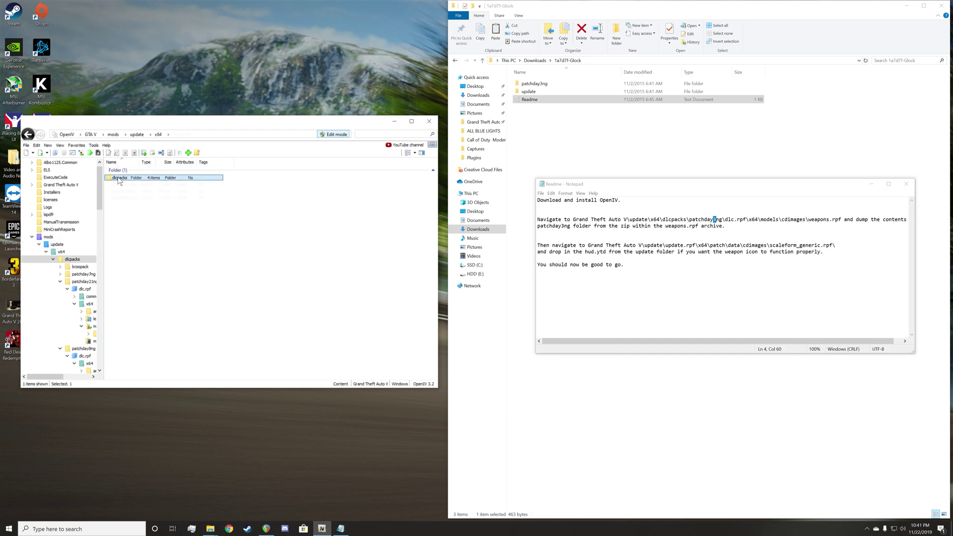
double_click(119, 179)
double_click(121, 200)
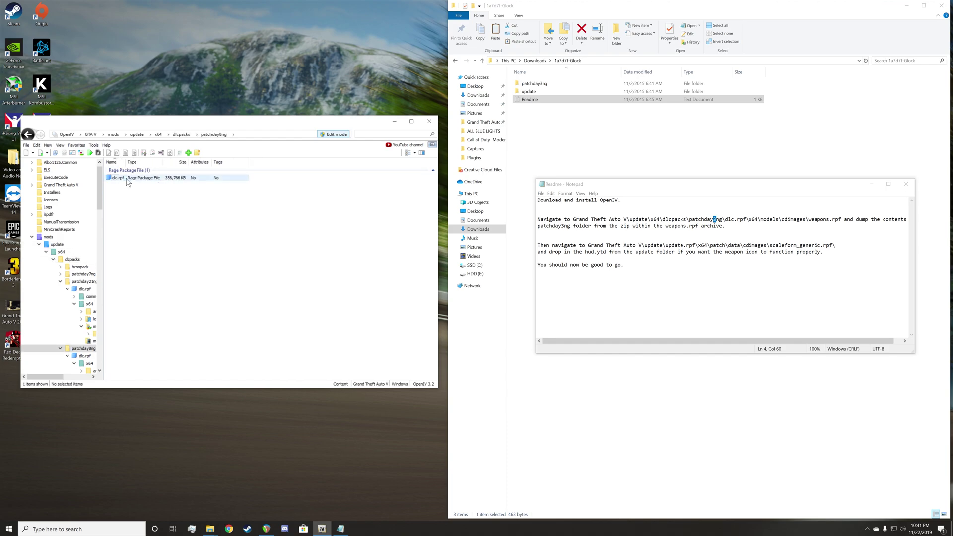
double_click(126, 179)
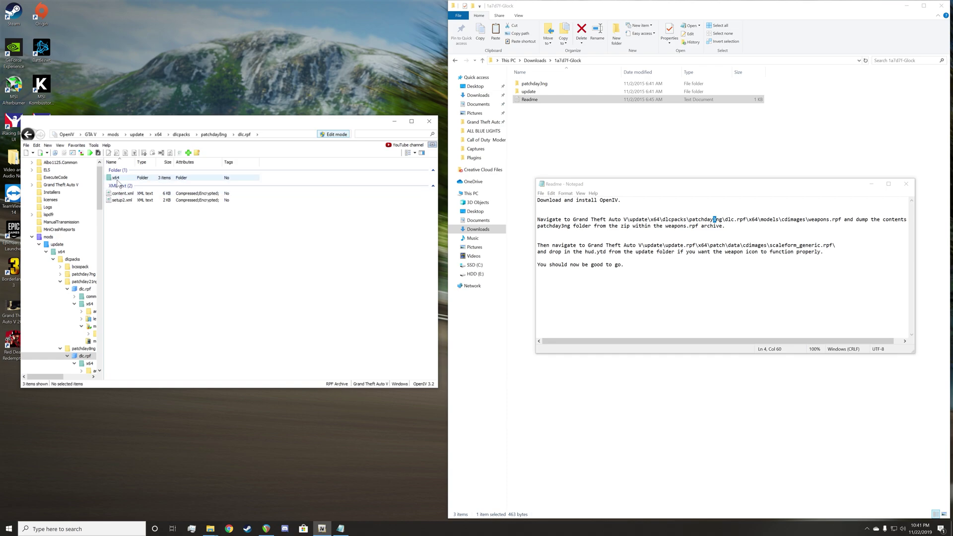
double_click(116, 177)
double_click(119, 193)
double_click(119, 179)
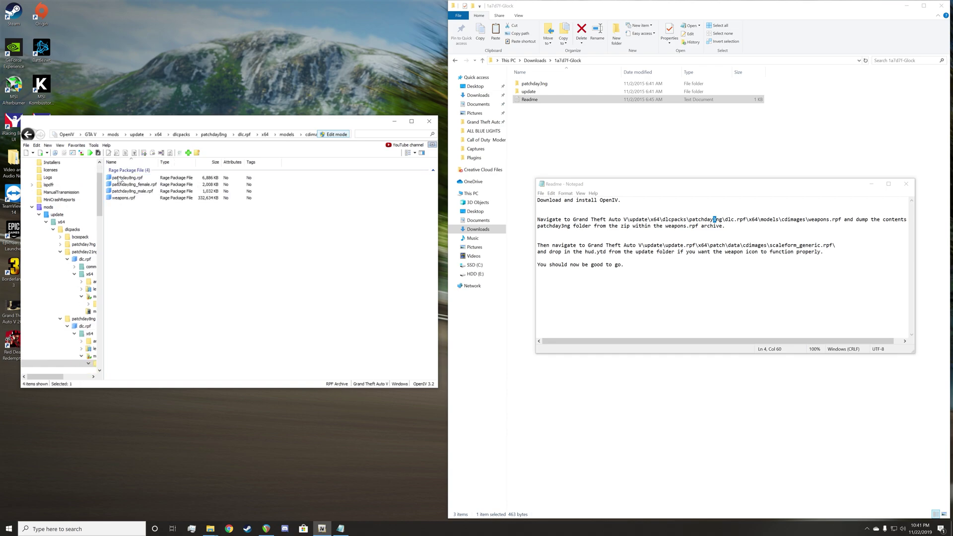
double_click(124, 198)
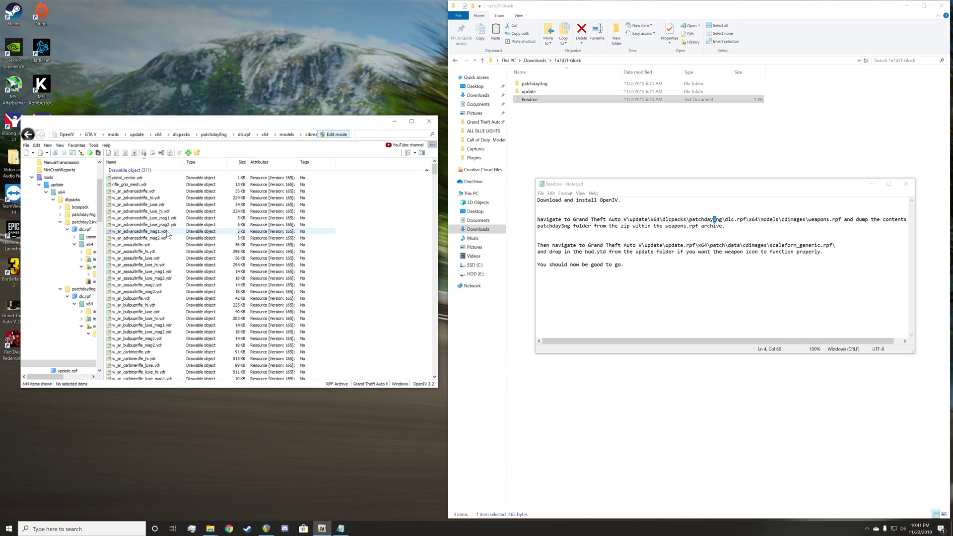
scroll(167, 209, "down", 12)
scroll(160, 228, "up", 15)
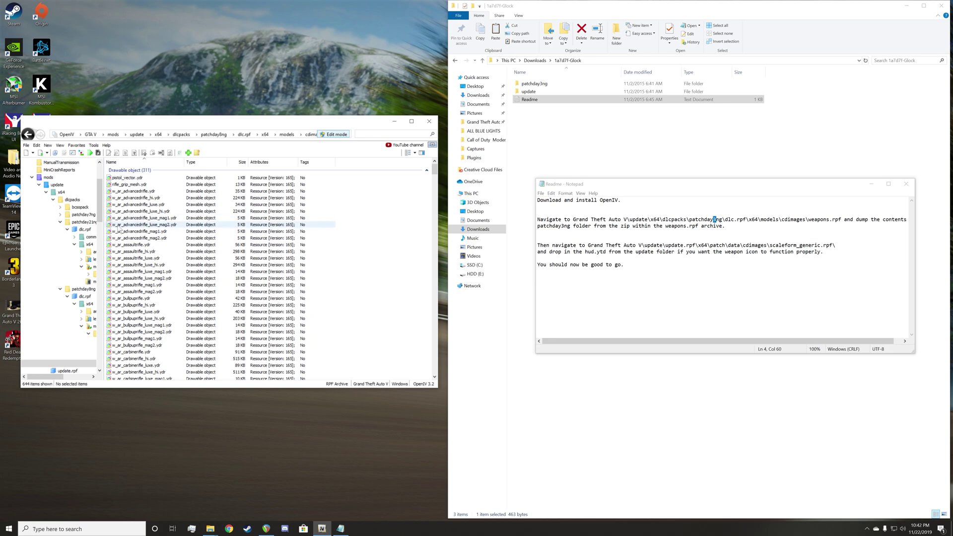
scroll(134, 238, "down", 3)
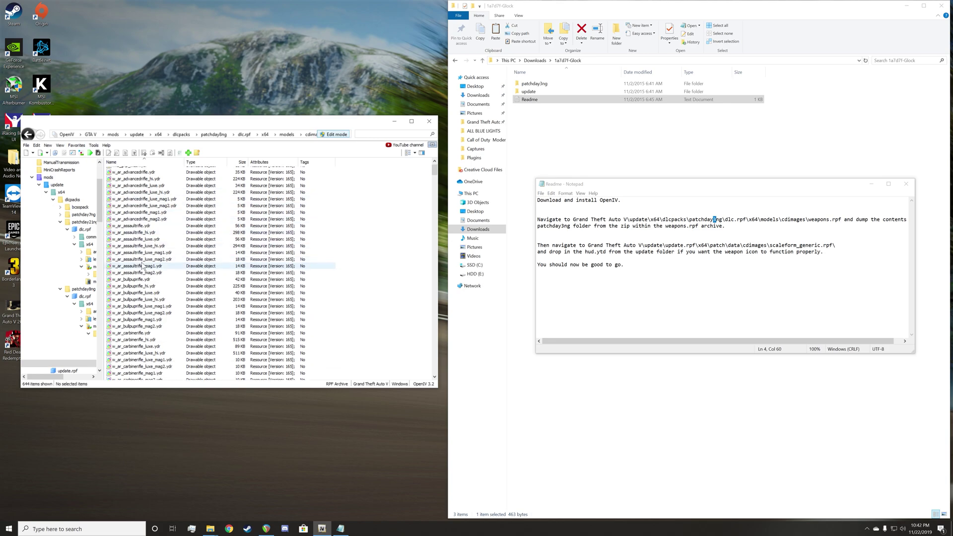
- Preview the w_ar_carbinerifle.ydr model from several angles in the model viewer and close the preview
scroll(142, 265, "down", 3)
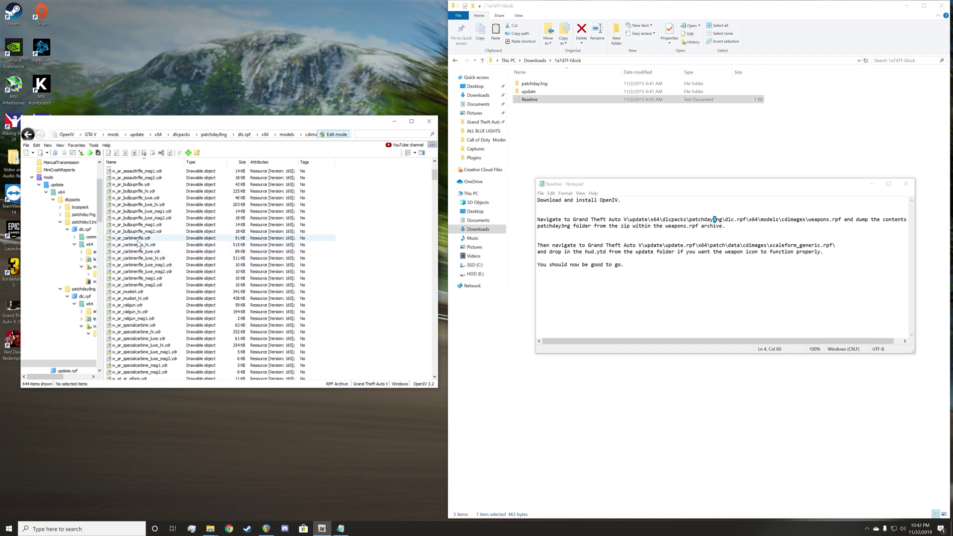
left_click(137, 238)
left_click(137, 239)
left_click(162, 237)
left_click_drag(225, 252, 151, 260)
left_click_drag(234, 250, 339, 259)
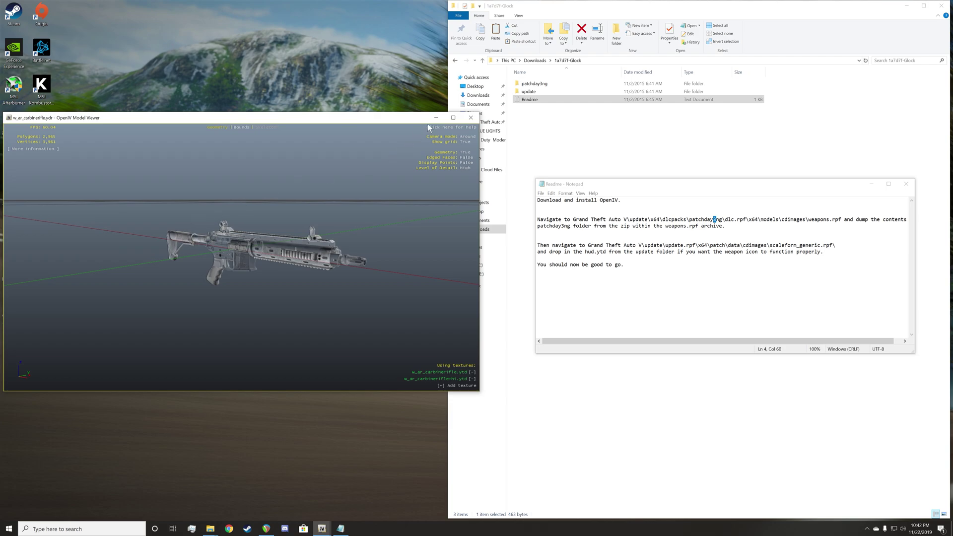
left_click(471, 117)
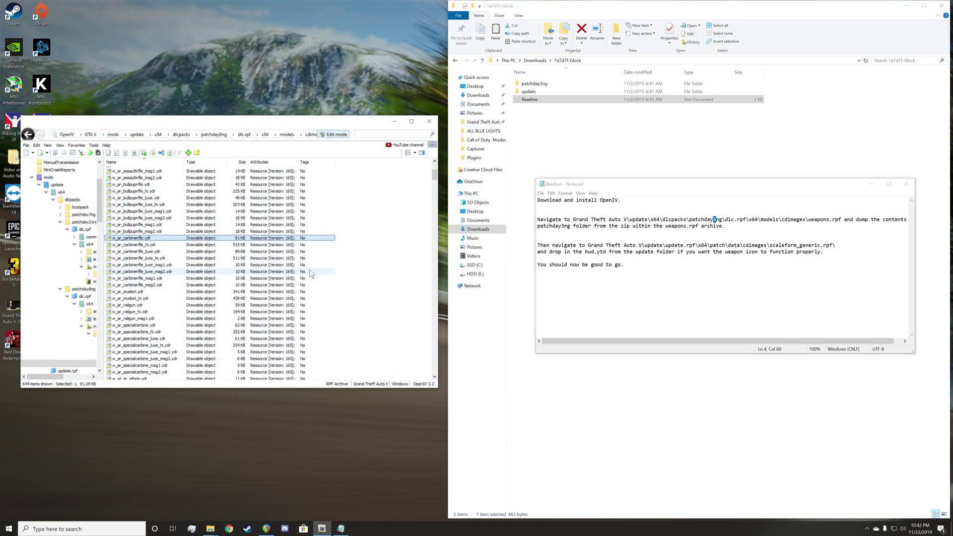
- Add all the pistol model and texture files from the mod's patchday3ng folder to the mods copy of weapons.rpf
scroll(311, 274, "down", 1)
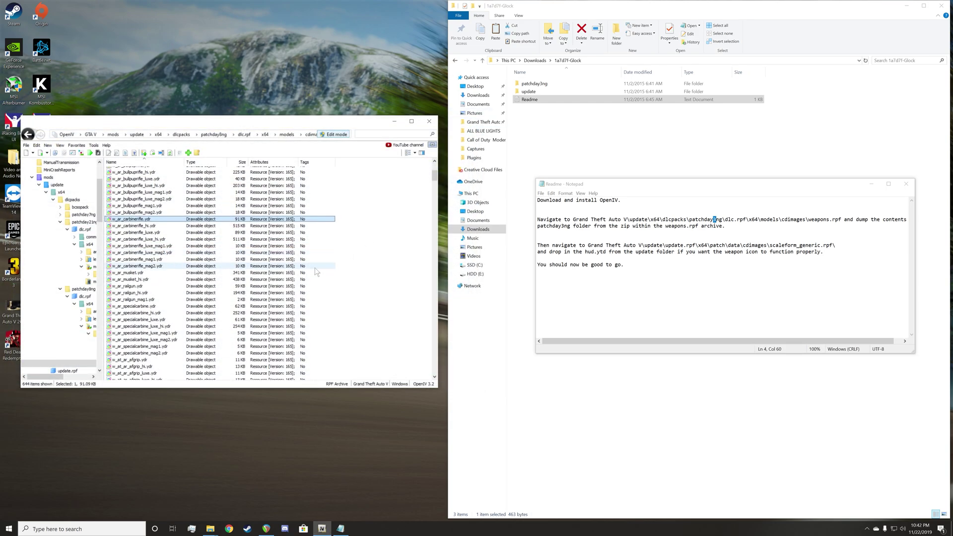
double_click(545, 85)
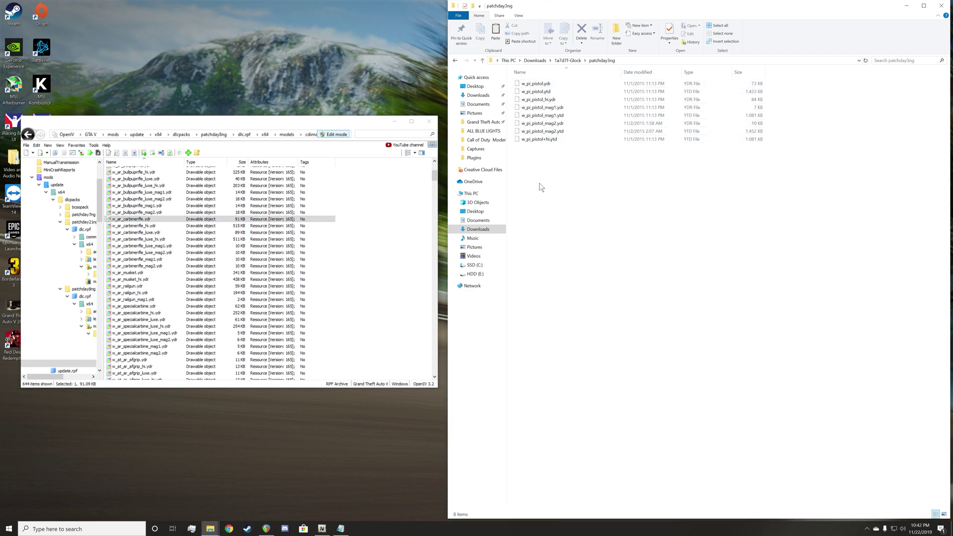
left_click_drag(540, 162, 388, 219)
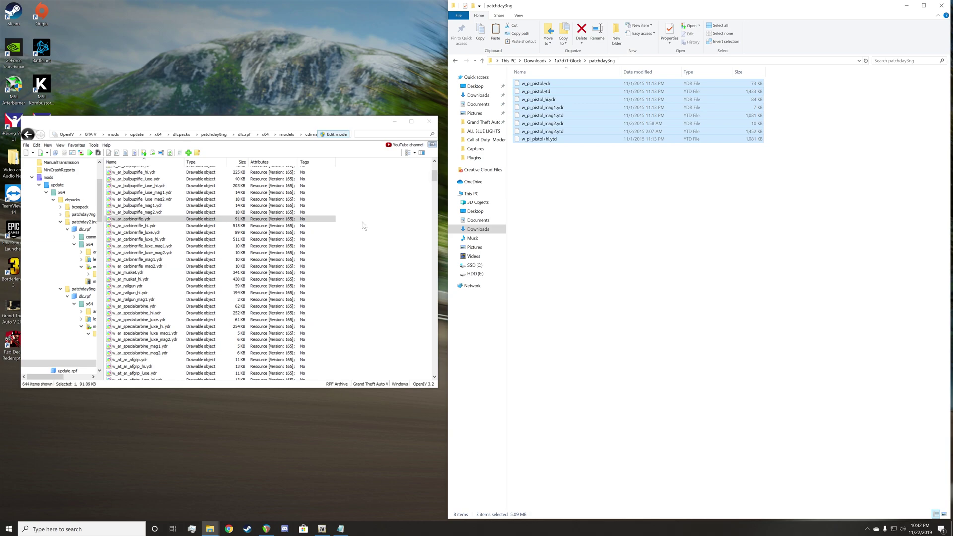
scroll(308, 241, "down", 15)
scroll(281, 242, "down", 20)
scroll(263, 252, "down", 20)
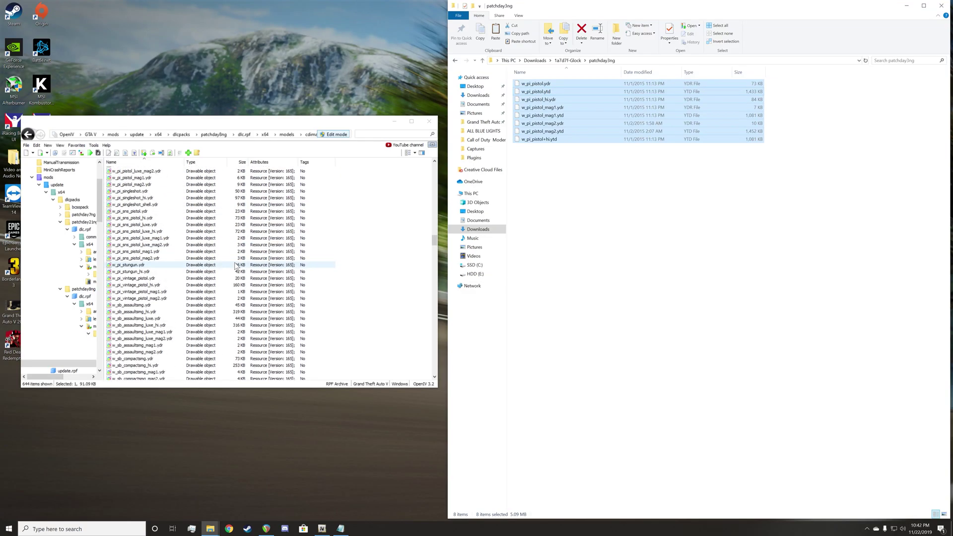
scroll(237, 267, "down", 20)
scroll(217, 287, "down", 7)
scroll(217, 287, "up", 20)
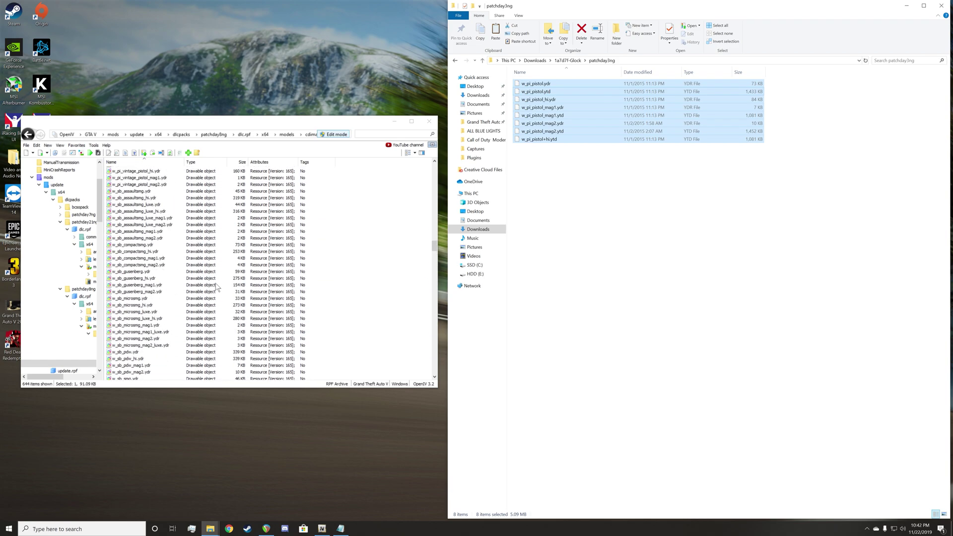
scroll(217, 286, "up", 5)
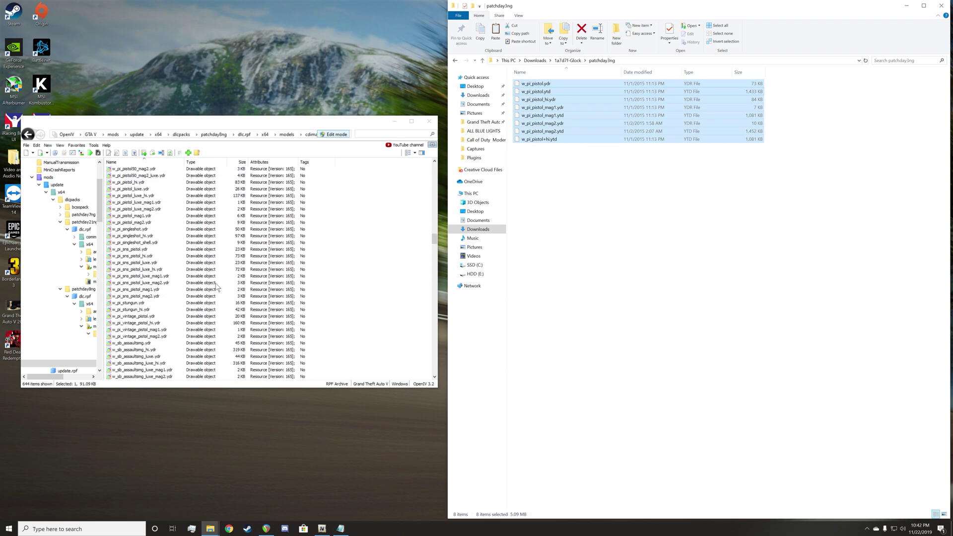
scroll(217, 287, "up", 1)
left_click_drag(530, 88, 170, 220)
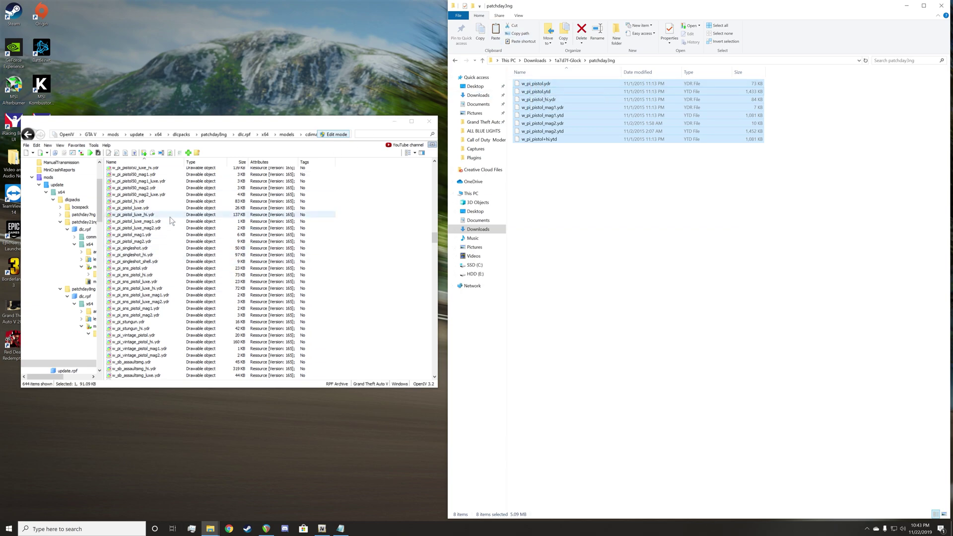
- Preview the w_pi_pistol.ydr model in weapons.rpf from several angles and close the preview
scroll(170, 220, "up", 3)
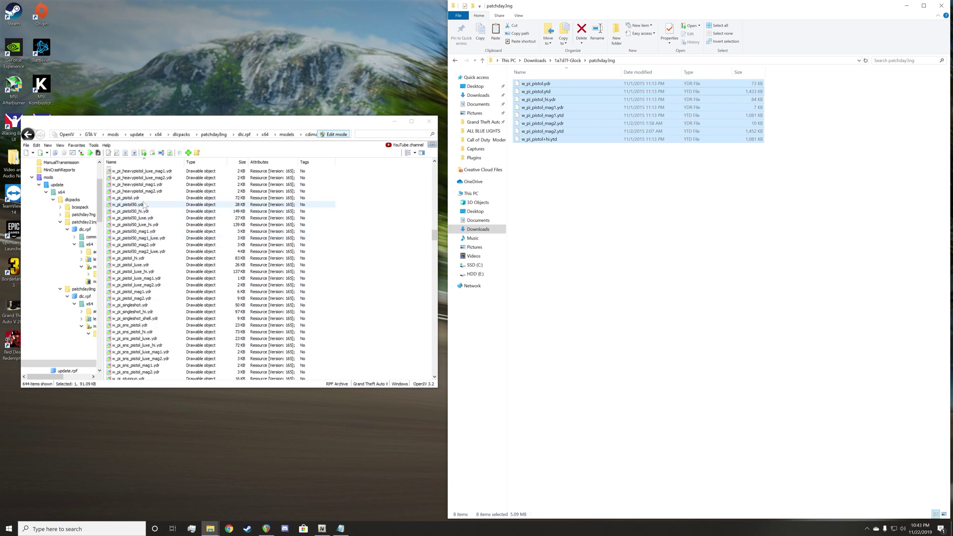
double_click(129, 198)
left_click_drag(267, 238, 248, 188)
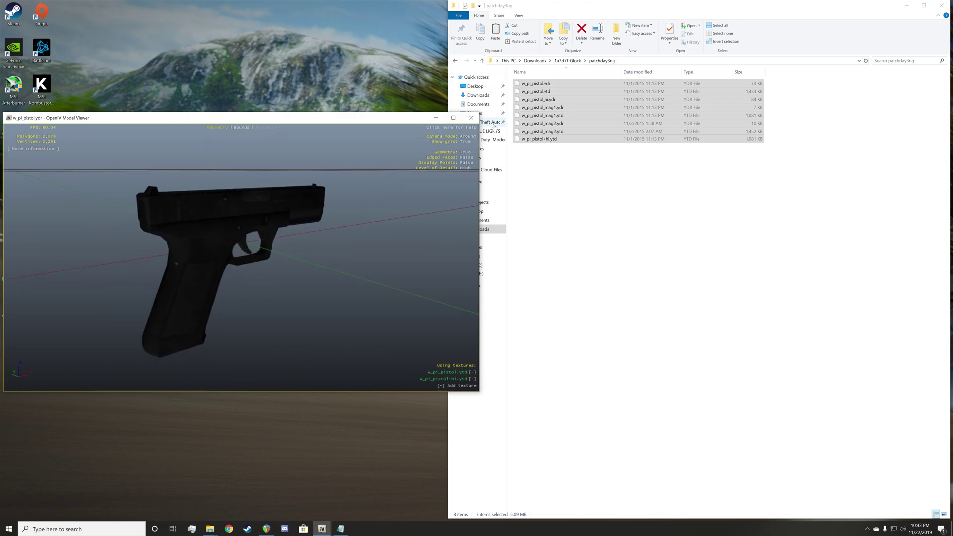
left_click(470, 117)
- Check the contents of the mod's update folder and read the Readme's install path for hud.ytd
key("BackSpace")
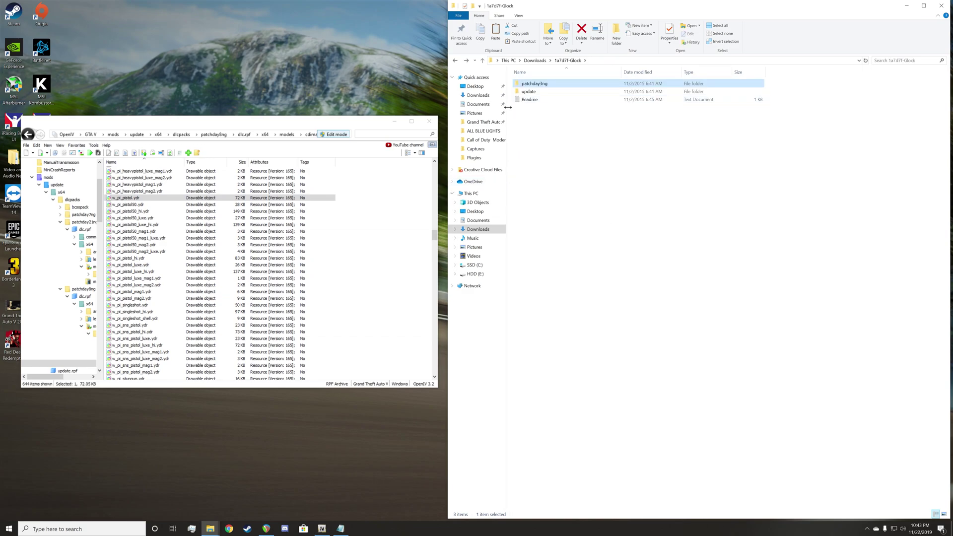
left_click(136, 134)
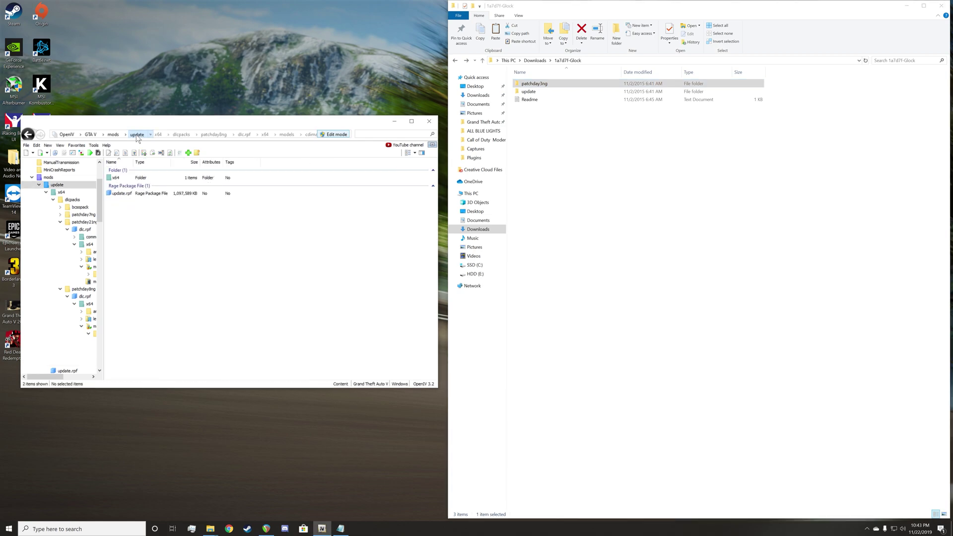
double_click(536, 91)
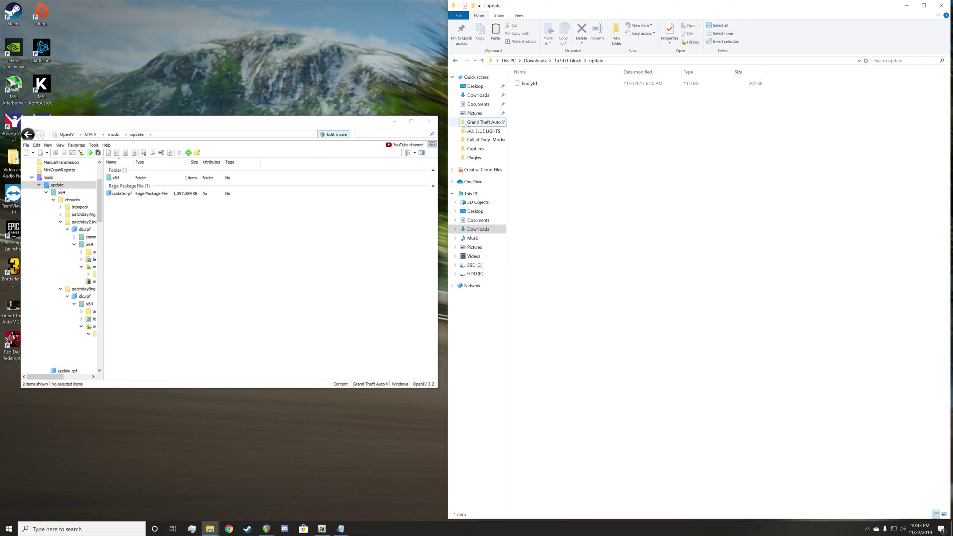
key("BackSpace")
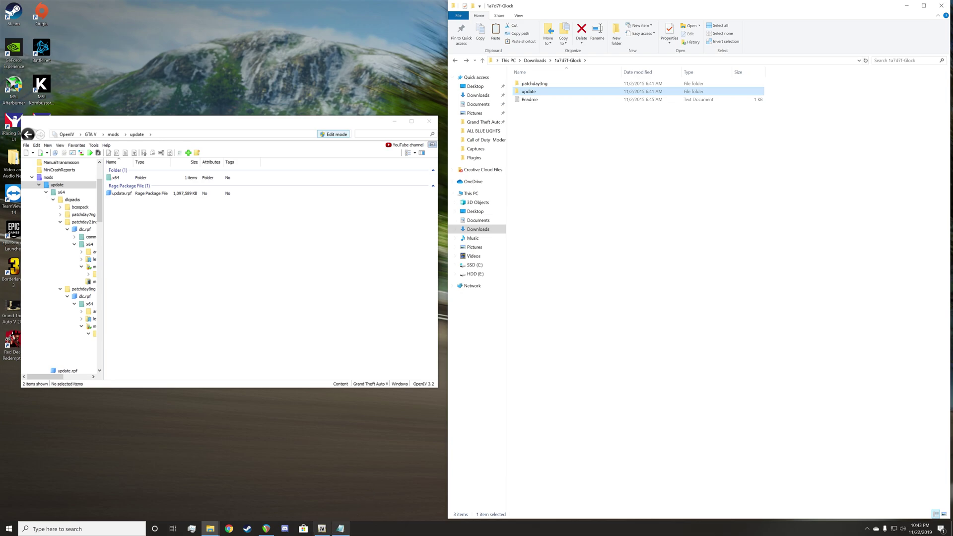
left_click(341, 527)
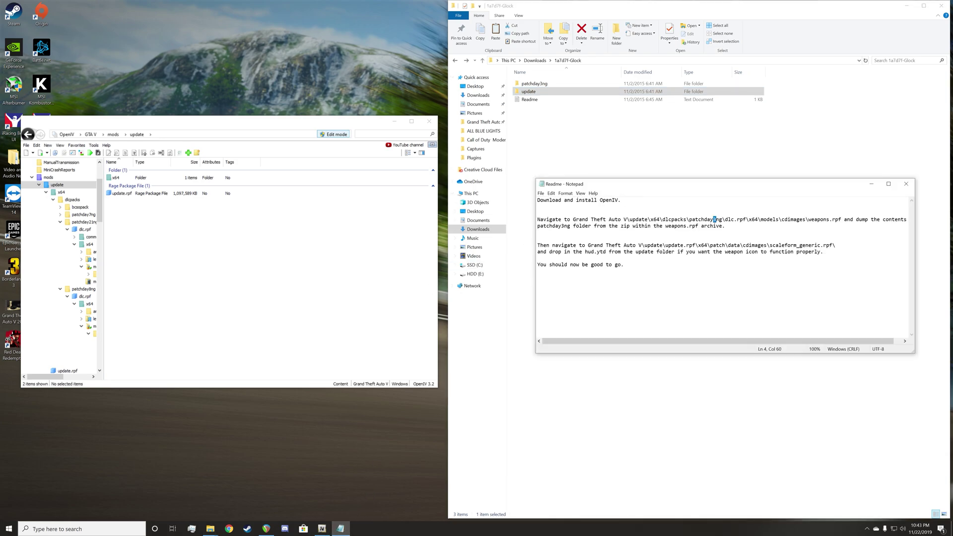
left_click_drag(645, 245, 662, 245)
- Open update\update.rpf\x64\patch\data\cdimages\scaleform_generic.rpf in the game files and switch to its copy in the mods folder
left_click(31, 177)
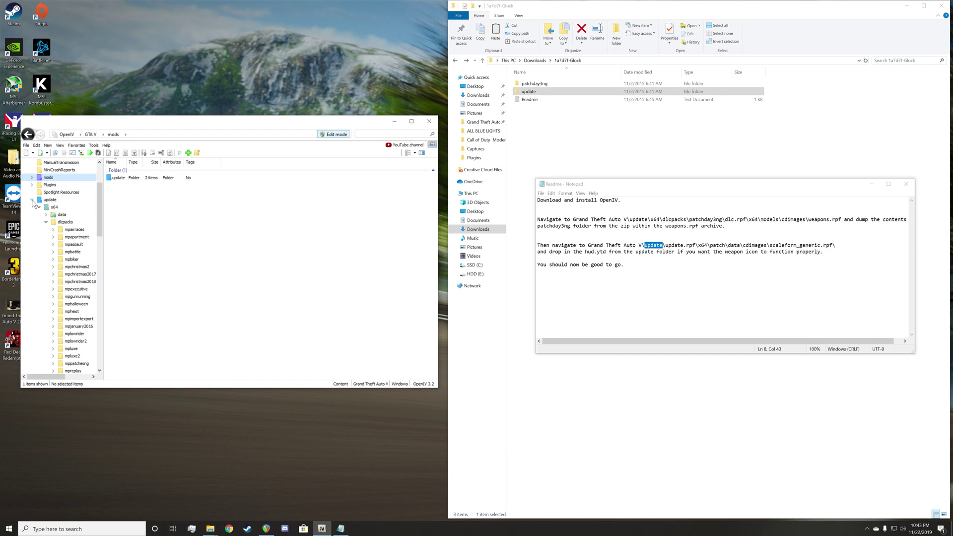
left_click(54, 200)
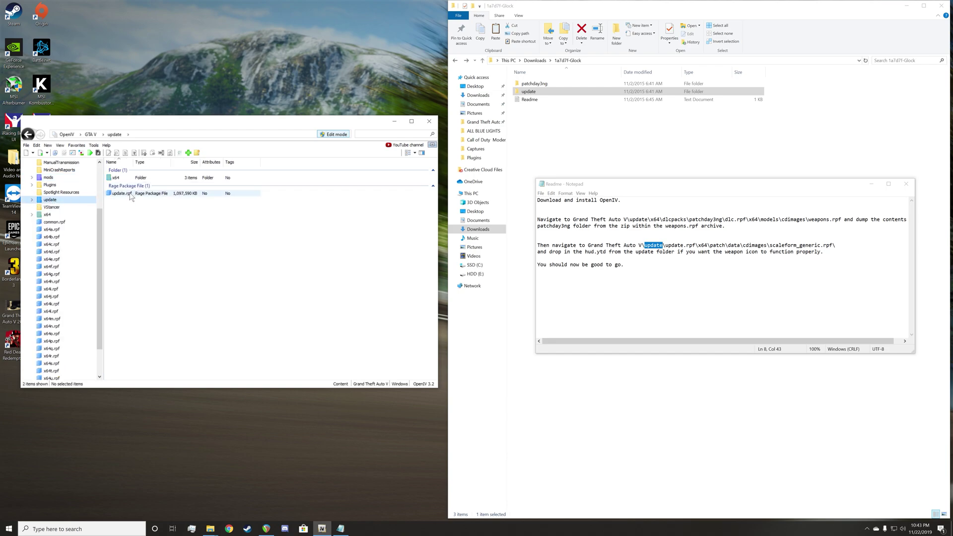
double_click(131, 196)
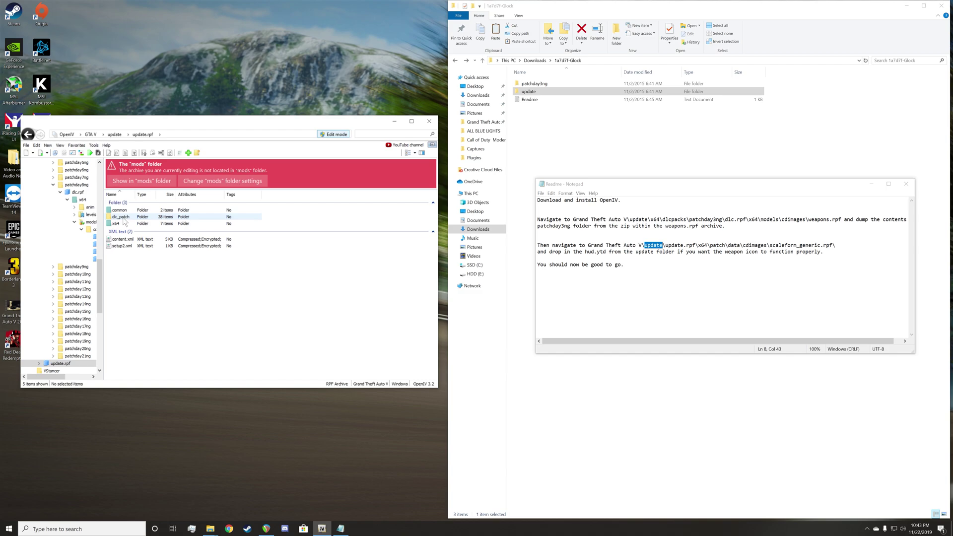
double_click(115, 224)
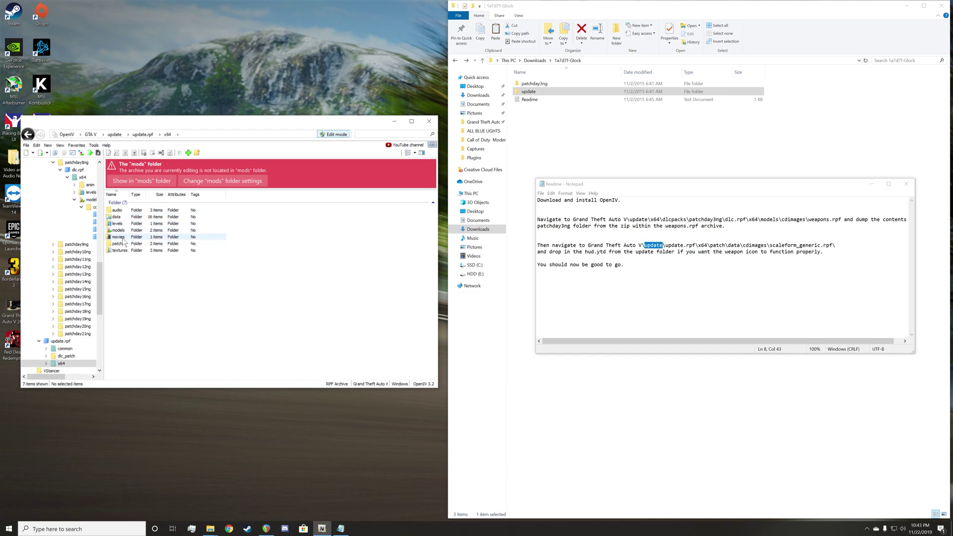
double_click(118, 243)
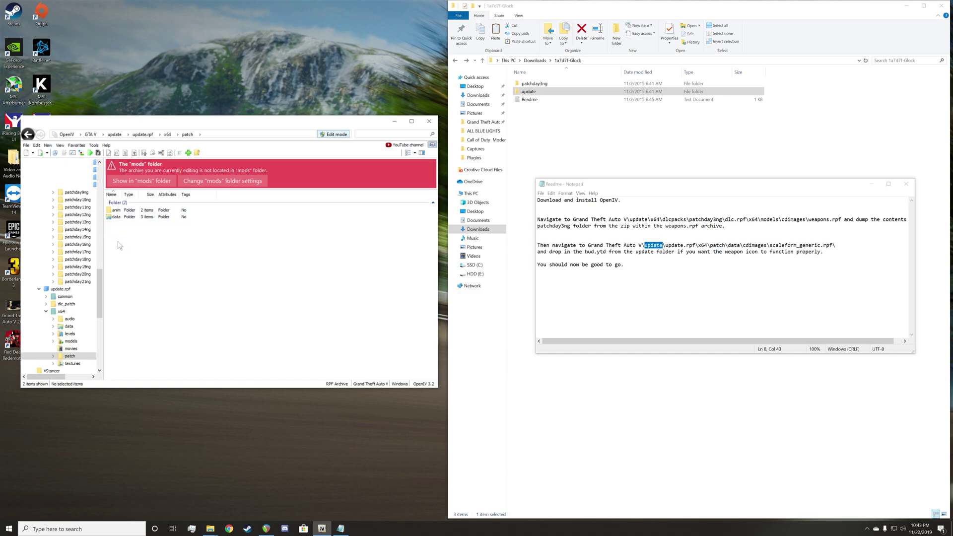
double_click(127, 218)
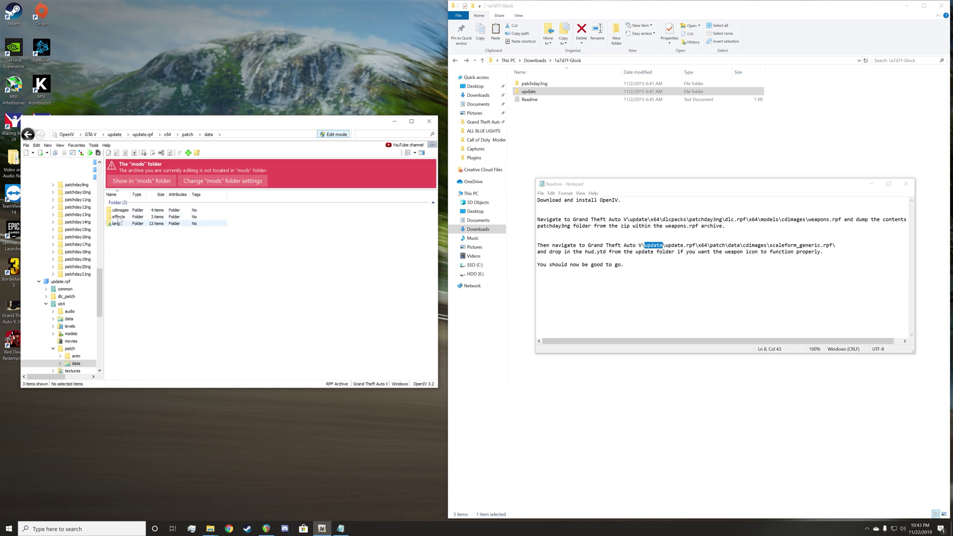
double_click(123, 211)
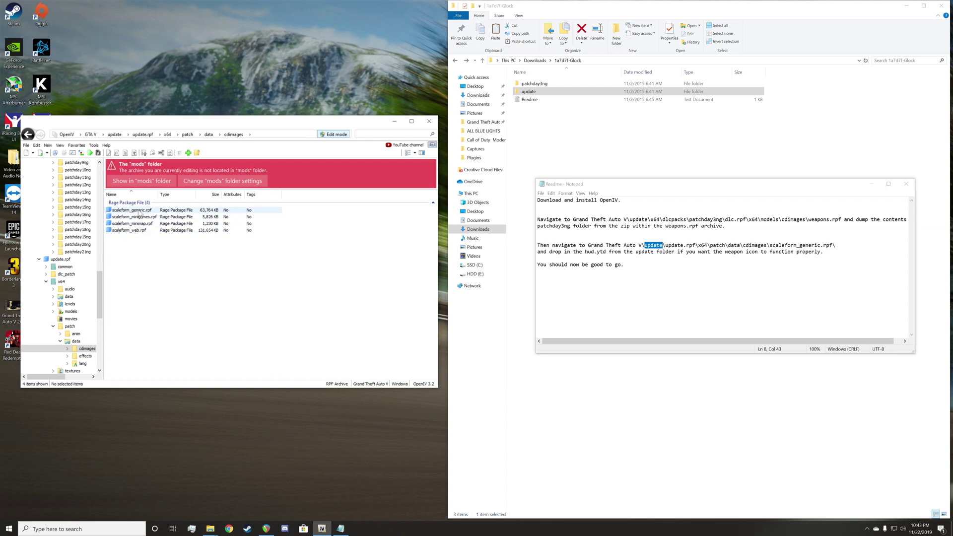
double_click(140, 211)
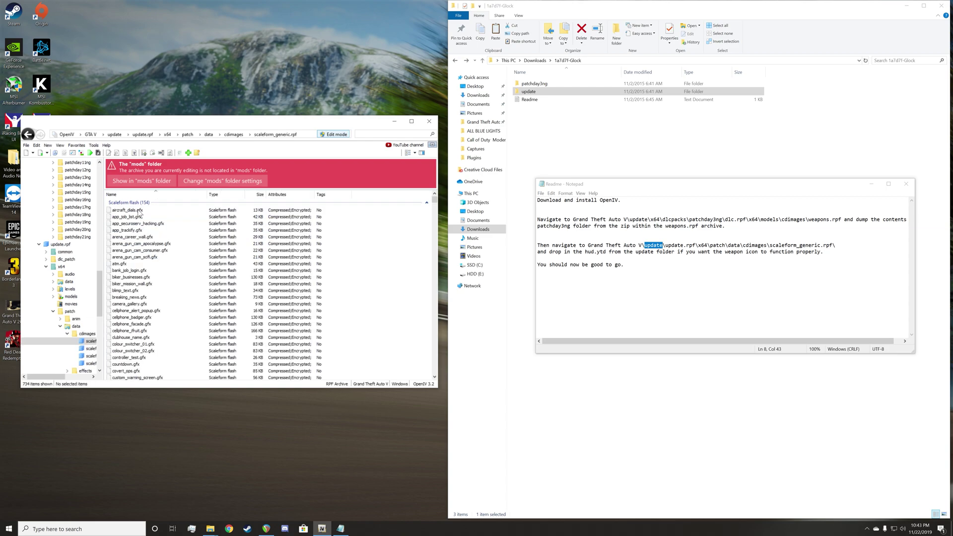
left_click(151, 181)
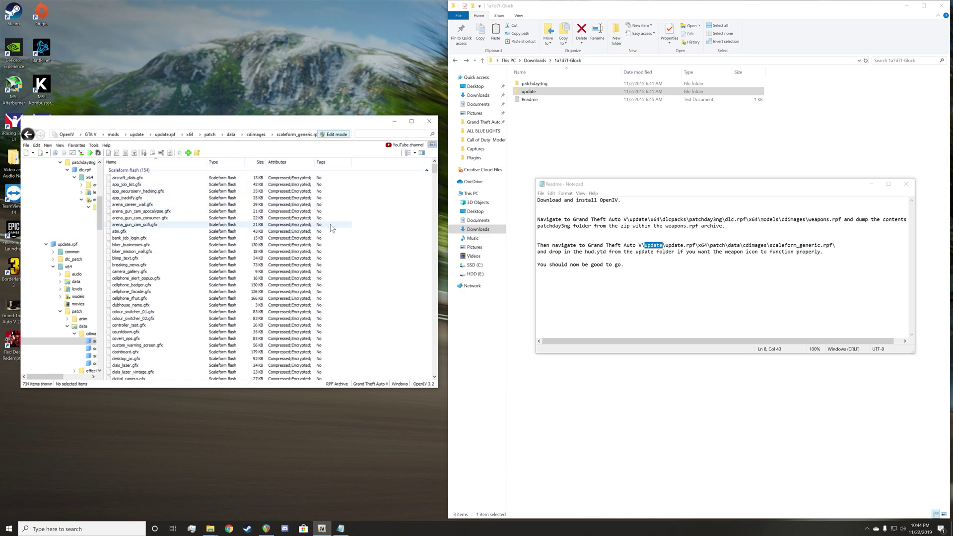
- Add hud.ytd from the mod's update folder to the mods copy of scaleform_generic.rpf and look through the archive's file list
double_click(530, 92)
left_click(544, 89)
key("F2")
left_click_drag(529, 91, 397, 254)
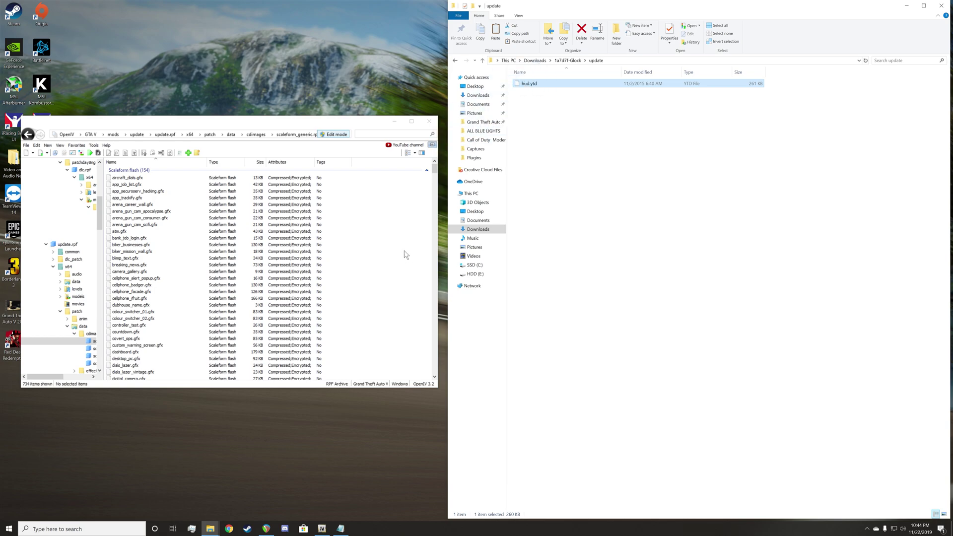
scroll(402, 254, "down", 10)
scroll(317, 281, "down", 7)
scroll(317, 281, "down", 10)
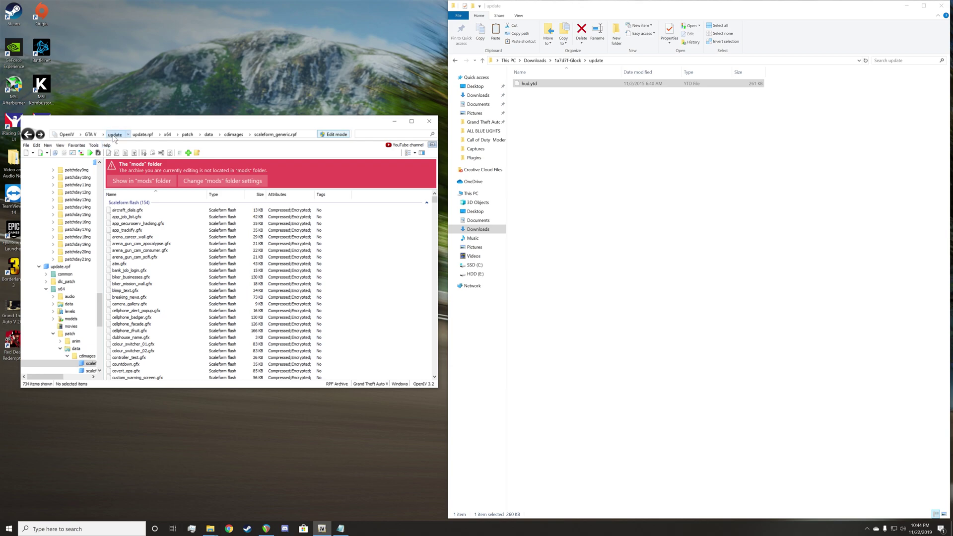
- Go back to the game's update folder in OpenIV and open the downloaded 6e7ff3-M4A1+M203\M4A1+M203 folder in File Explorer
left_click(114, 134)
left_click(609, 151)
key("alt+Up")
key("alt+Up")
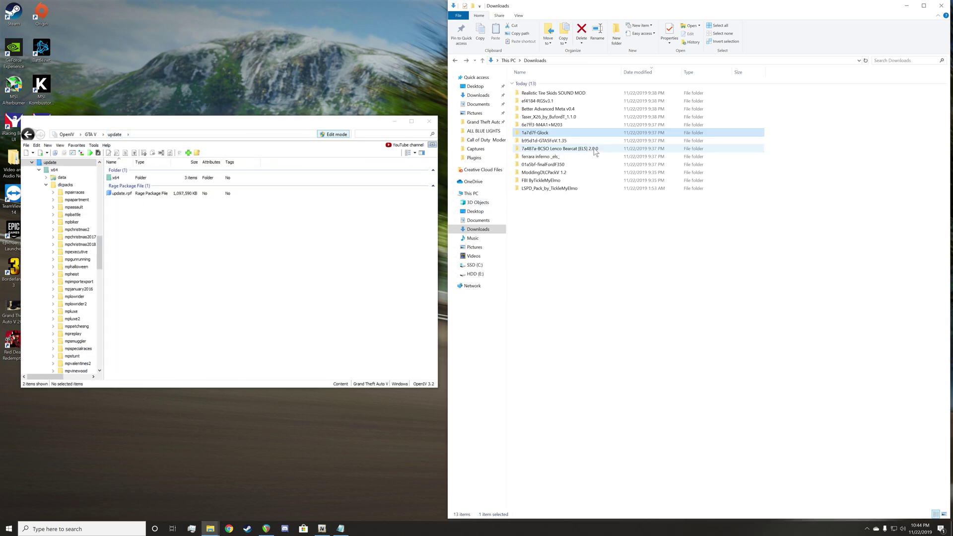
double_click(557, 128)
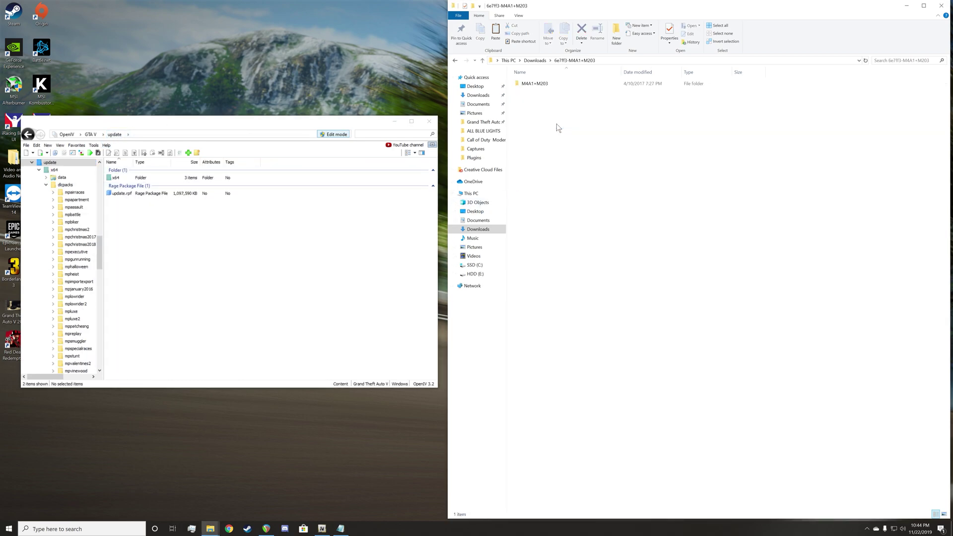
double_click(555, 85)
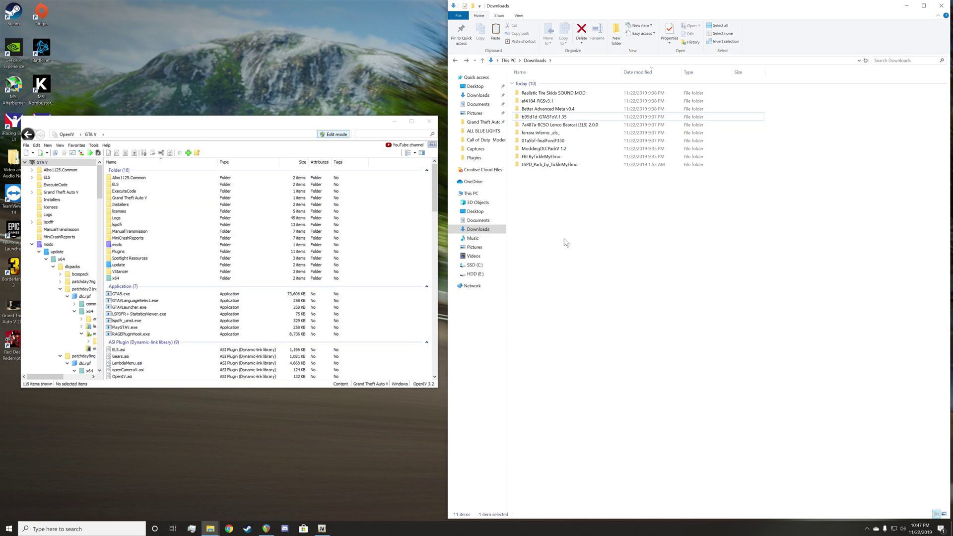
- Open the How_to_Install text in the downloaded ef4184-RGSv3.1 folder and read the installation instructions
left_click(561, 102)
double_click(561, 102)
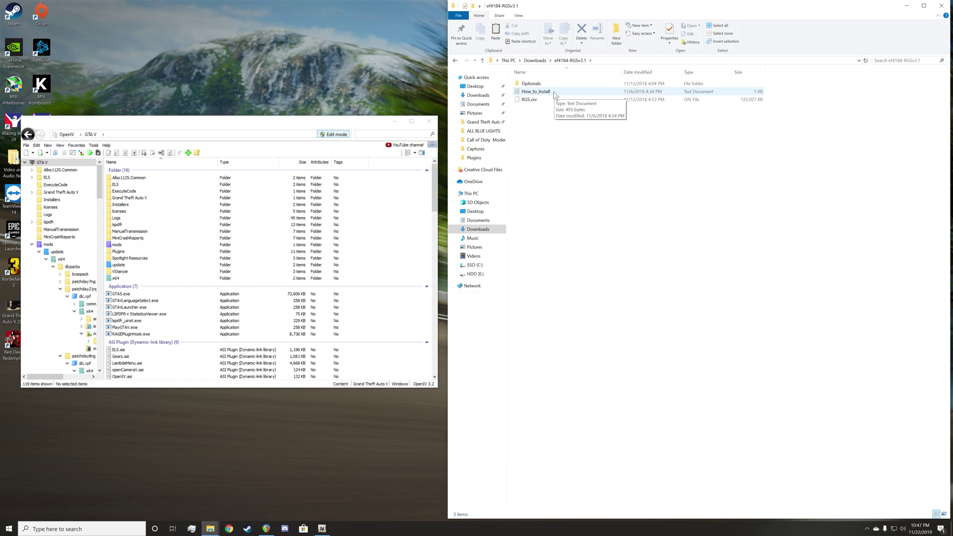
double_click(554, 95)
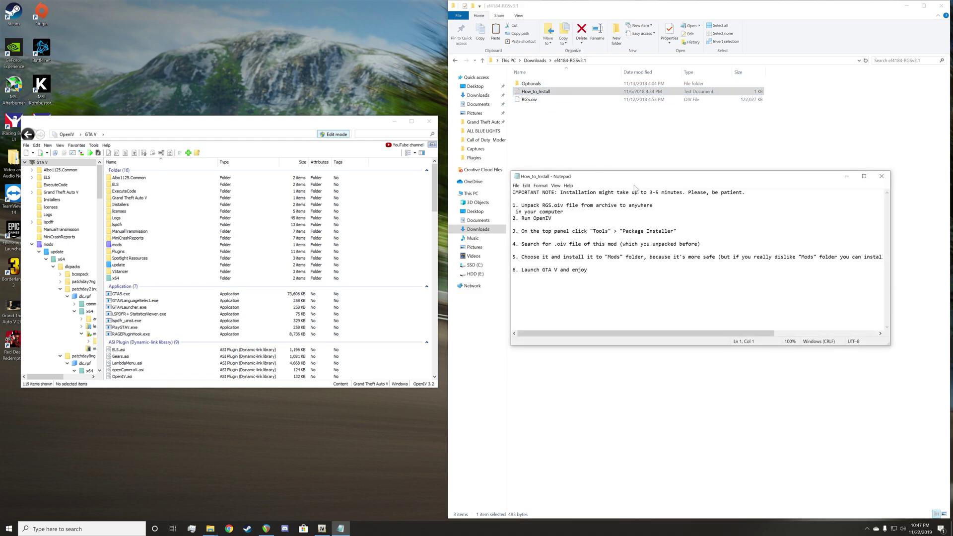
mouse_move(620, 180)
left_mouse_down()
mouse_move(604, 172)
mouse_move(614, 168)
left_mouse_up()
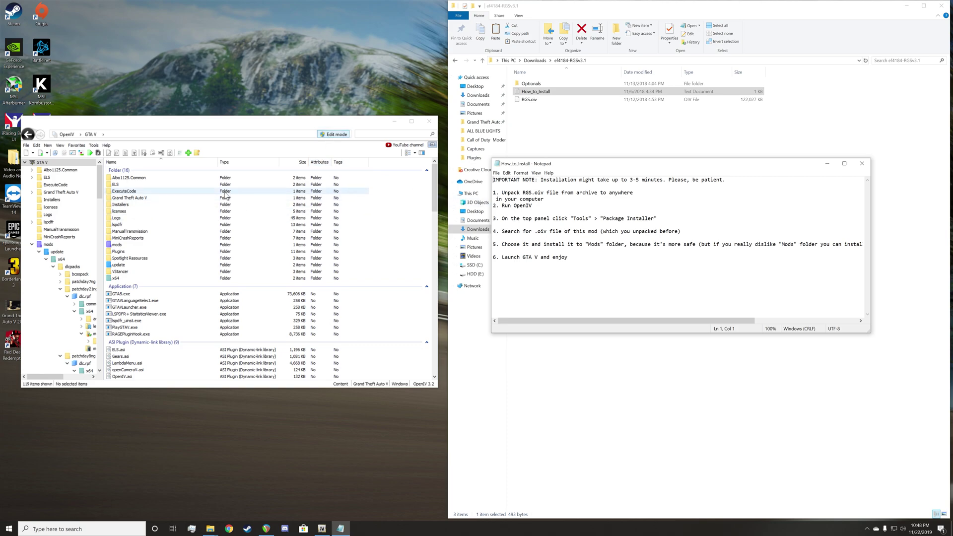
- Load RGS (Only Sounds).oiv from ef4184-RGSv3.1\Optionals\Only Sounds (no weapon.meta replacing) in the Package Installer
left_click(94, 146)
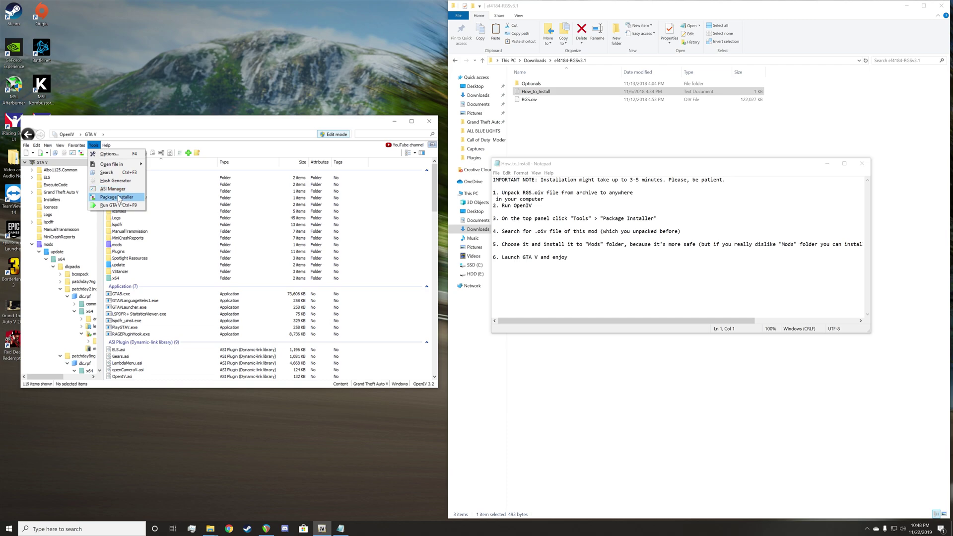
left_click(231, 152)
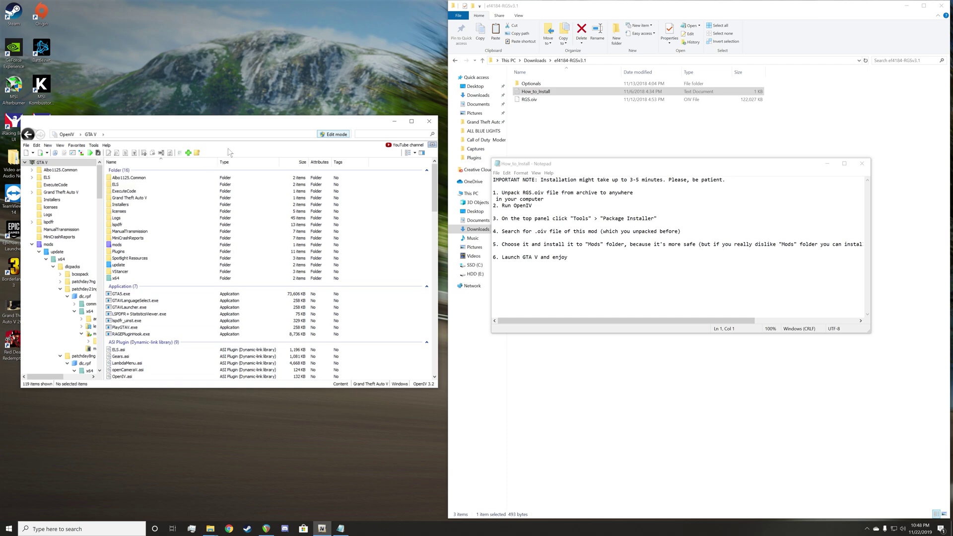
left_click(82, 153)
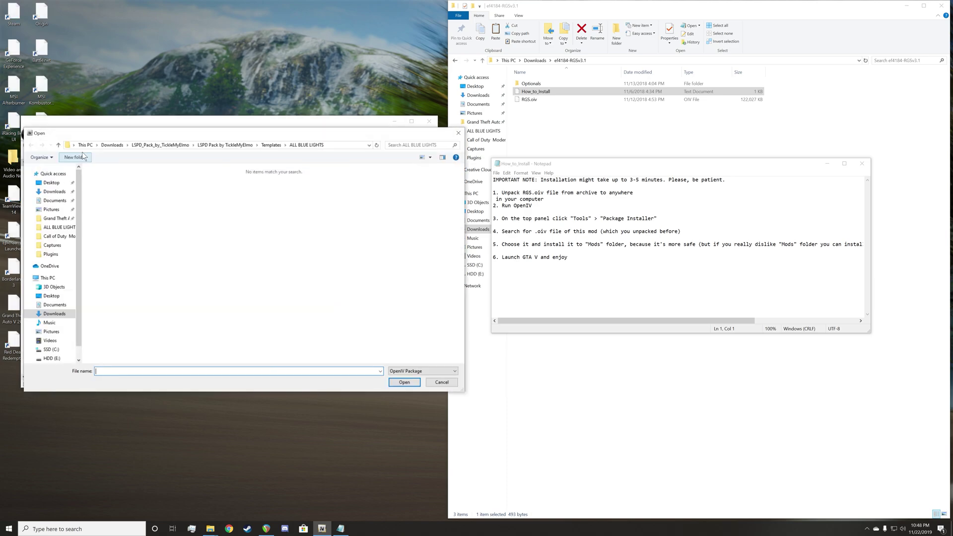
left_click(112, 145)
double_click(112, 197)
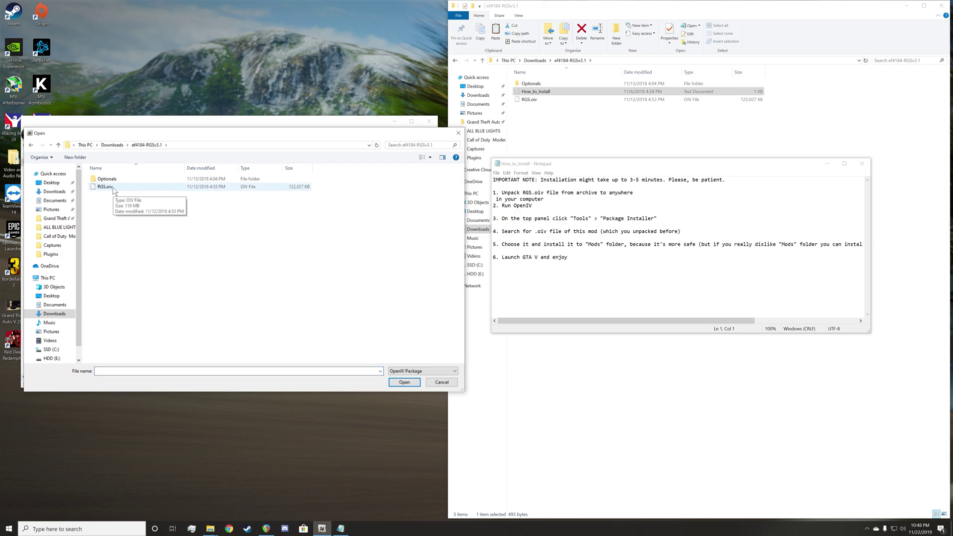
double_click(104, 179)
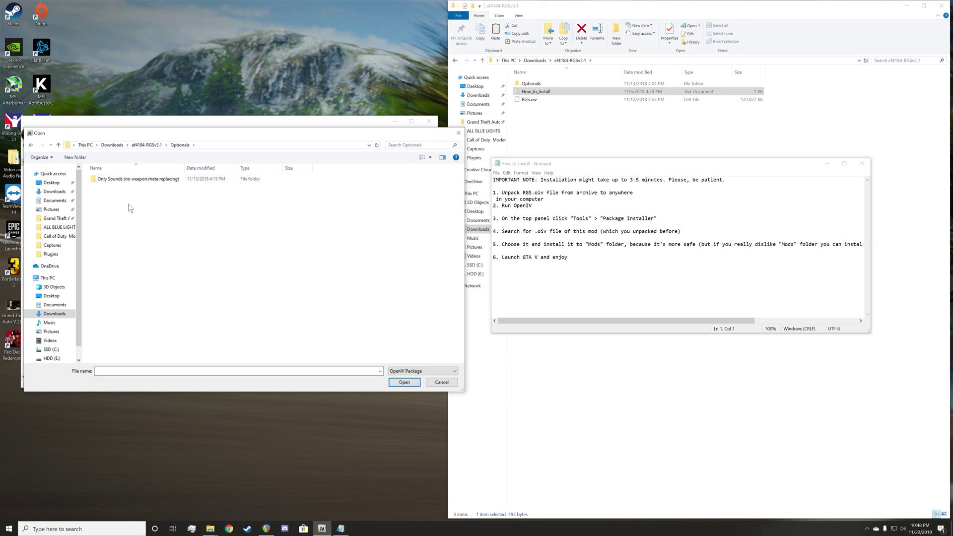
double_click(114, 182)
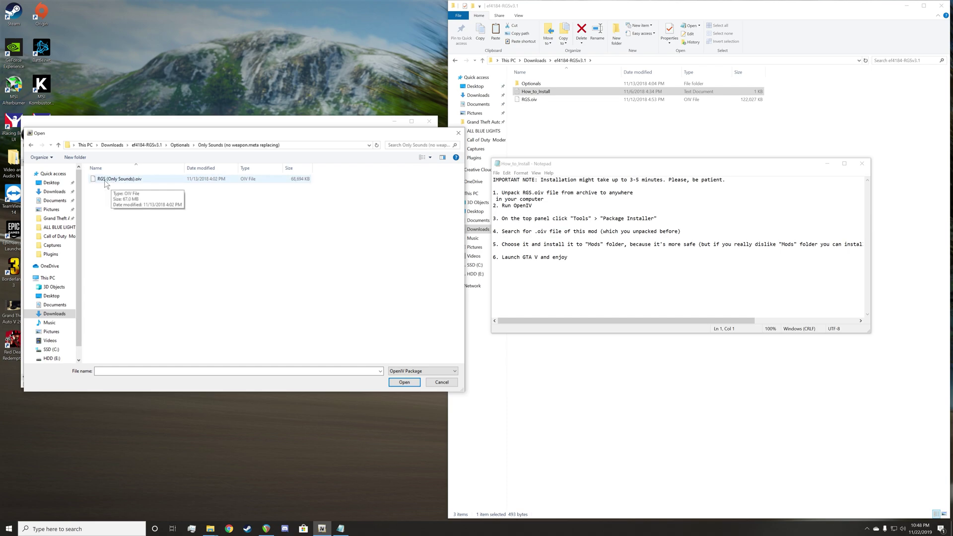
double_click(106, 182)
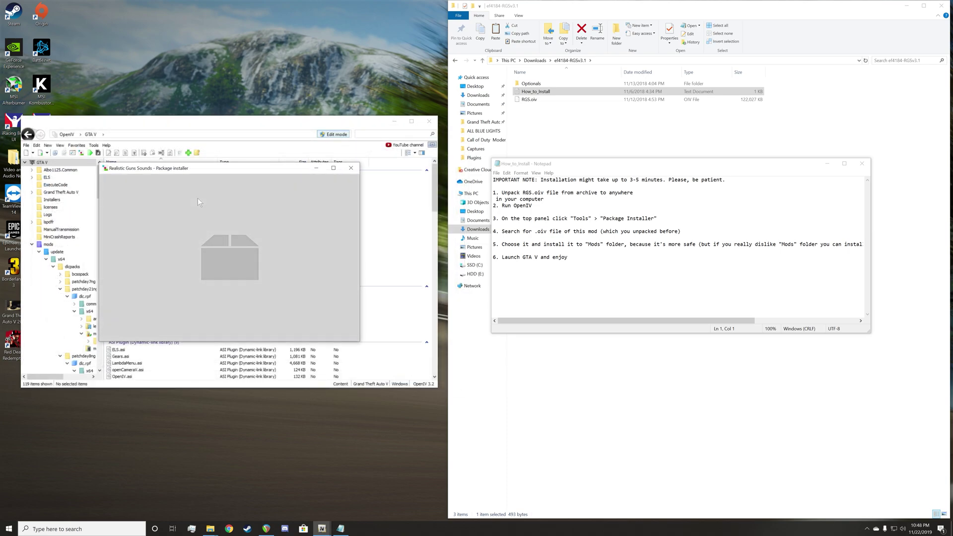
- Review the Realistic Guns Sounds package, install it into the "mods" folder and close the installer
left_click_drag(169, 170, 246, 176)
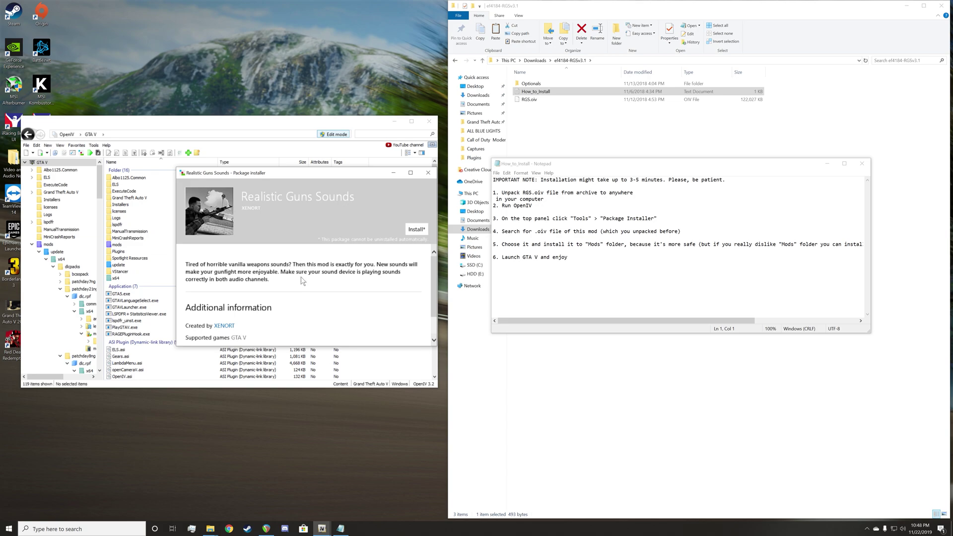
scroll(301, 281, "down", 1)
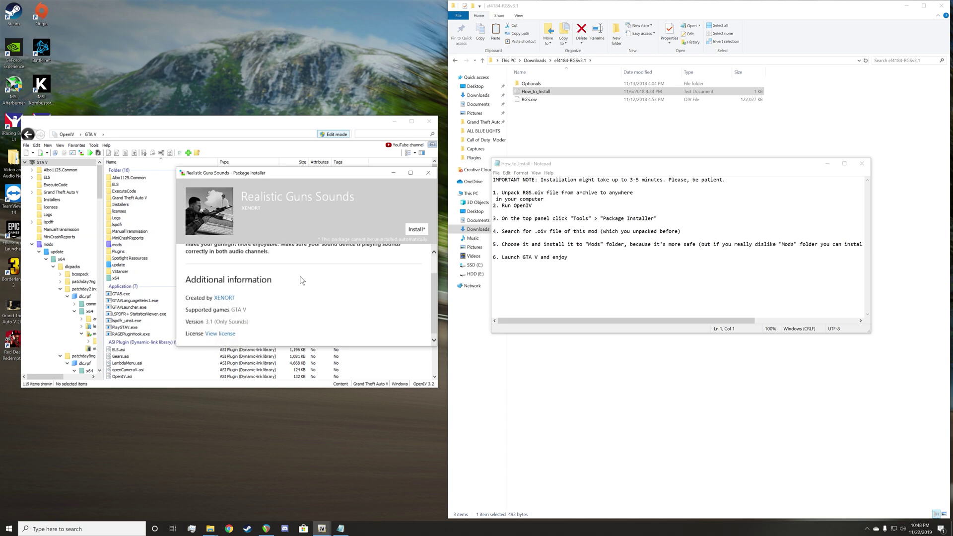
scroll(300, 281, "up", 1)
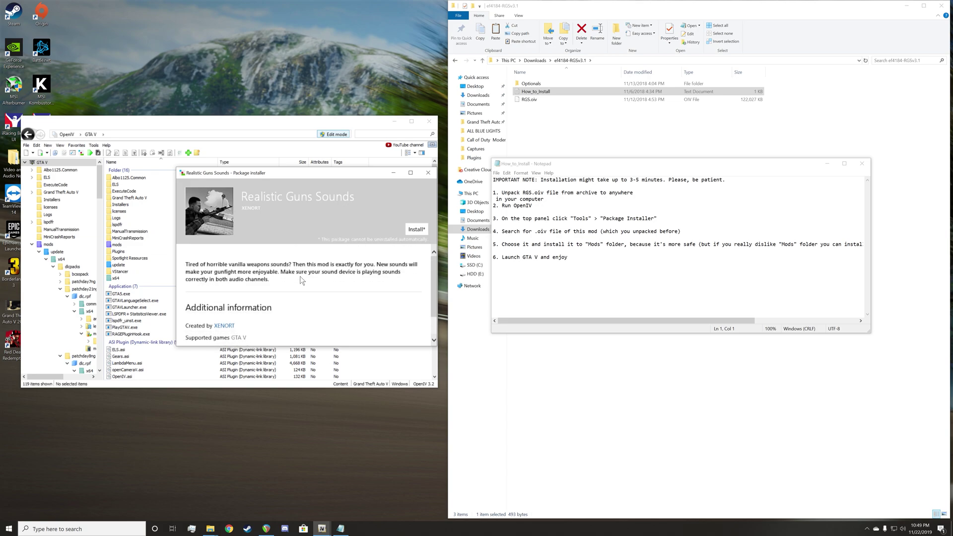
left_click(415, 230)
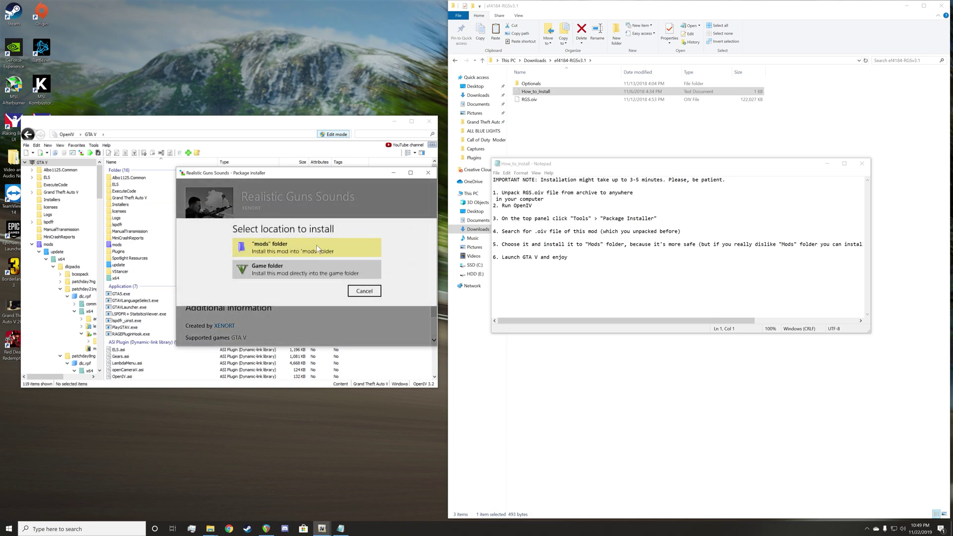
left_click(281, 248)
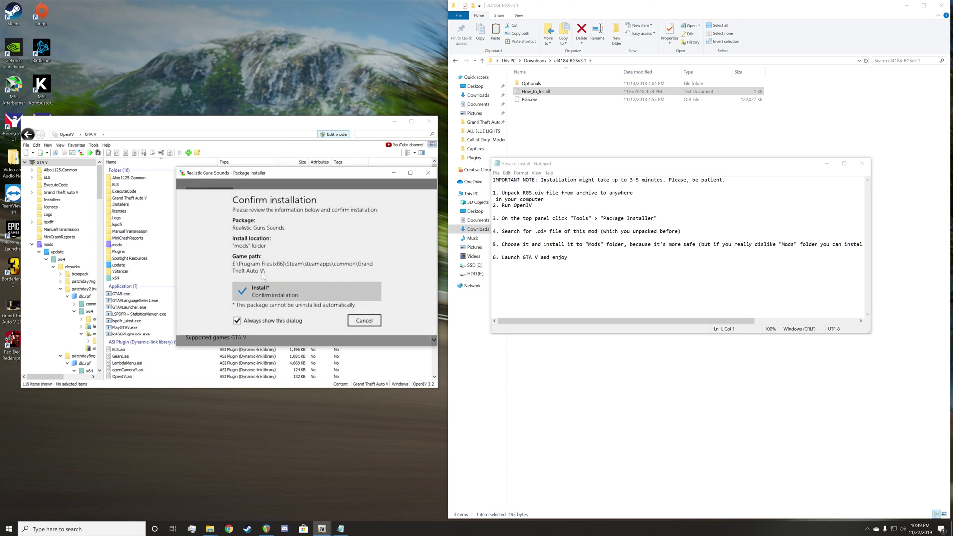
left_click(267, 292)
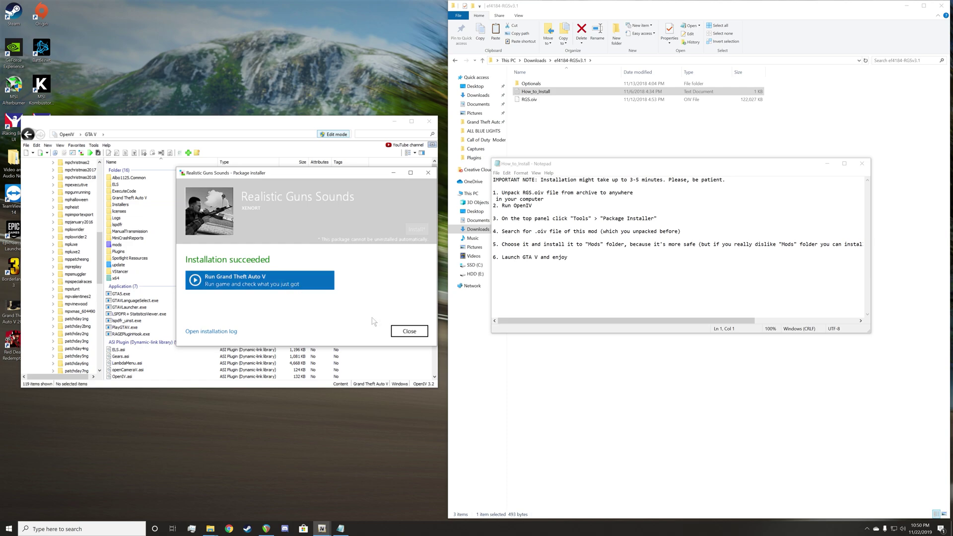
left_click(393, 332)
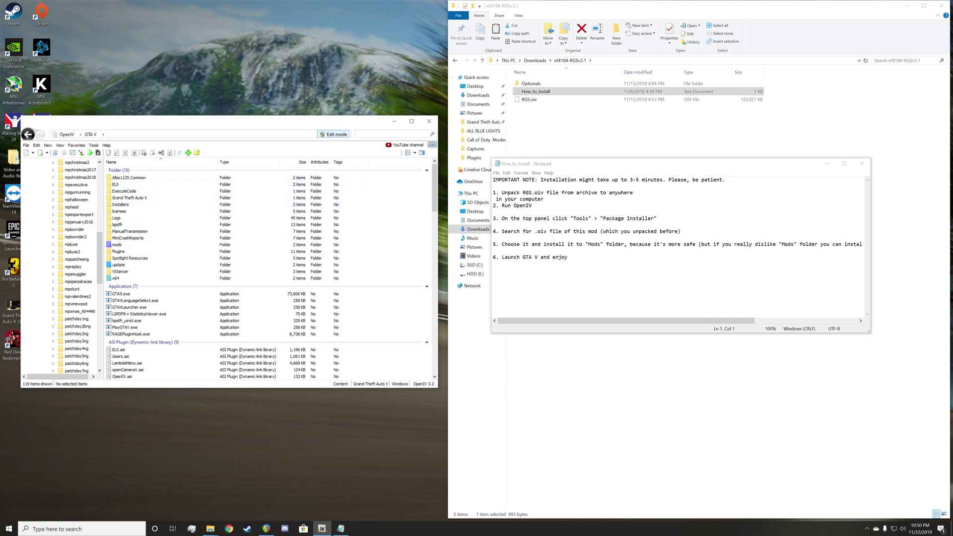
- Close the RGS instructions and open the INSTALL GUIDE in the nested Realistic Tire Skids SOUND MOD download folder to read its steps
left_click(864, 163)
key("alt+Up")
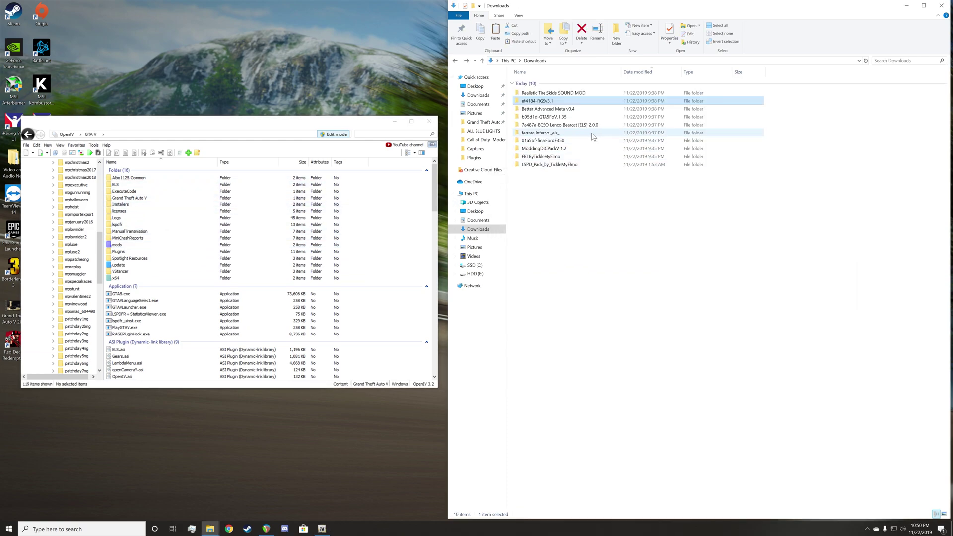
double_click(551, 93)
double_click(539, 85)
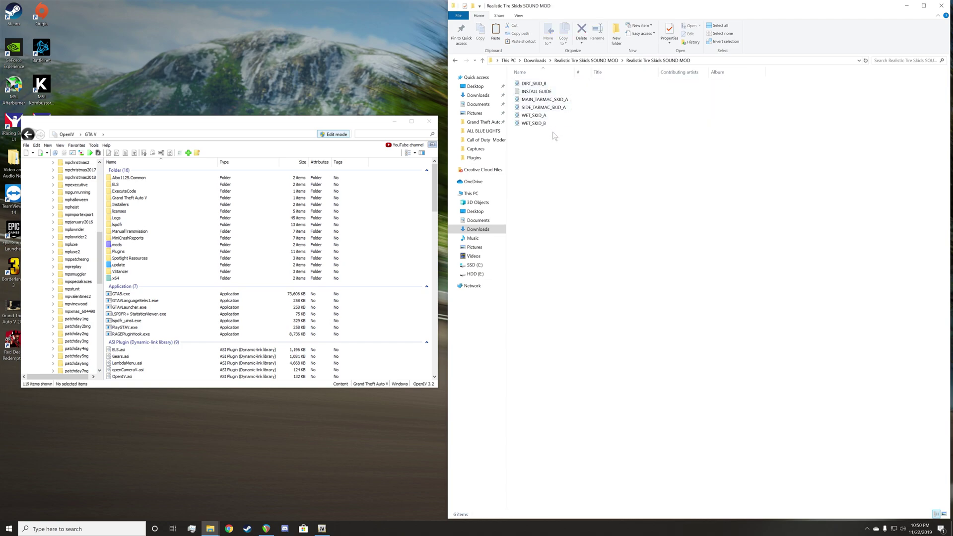
double_click(549, 93)
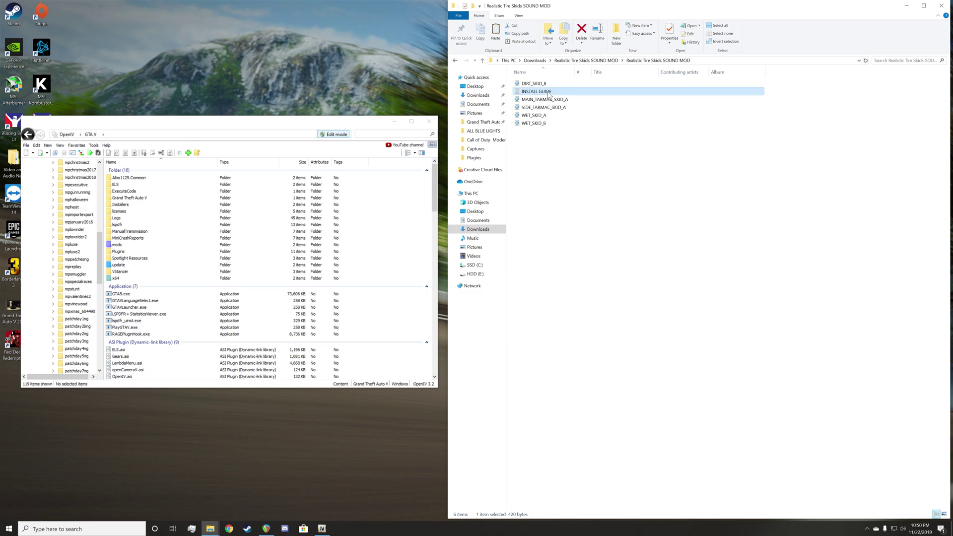
mouse_move(605, 166)
left_mouse_down()
mouse_move(596, 157)
mouse_move(603, 155)
left_mouse_up()
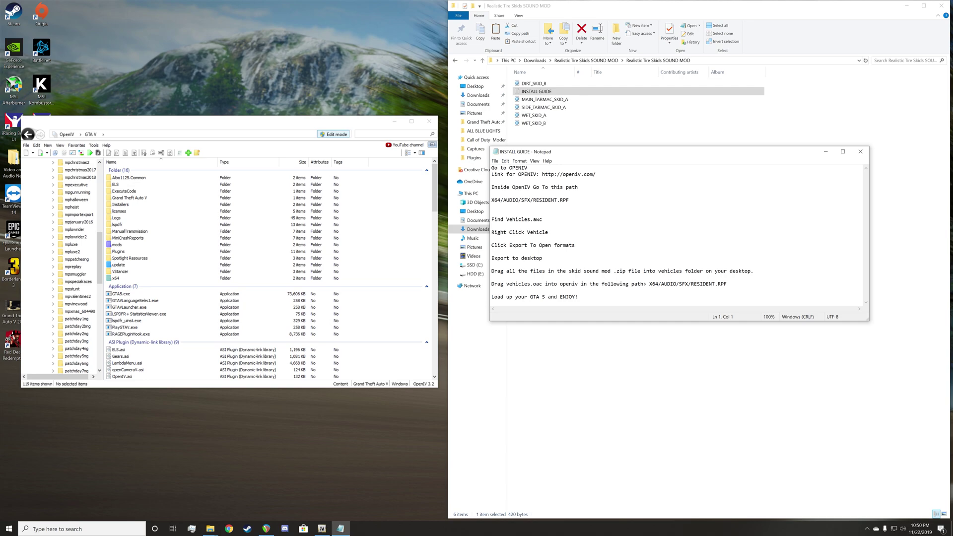
double_click(522, 187)
left_click(521, 206)
- Open mods\x64\audio\sfx\RESIDENT.rpf in OpenIV
scroll(78, 233, "up", 15)
left_click(61, 259)
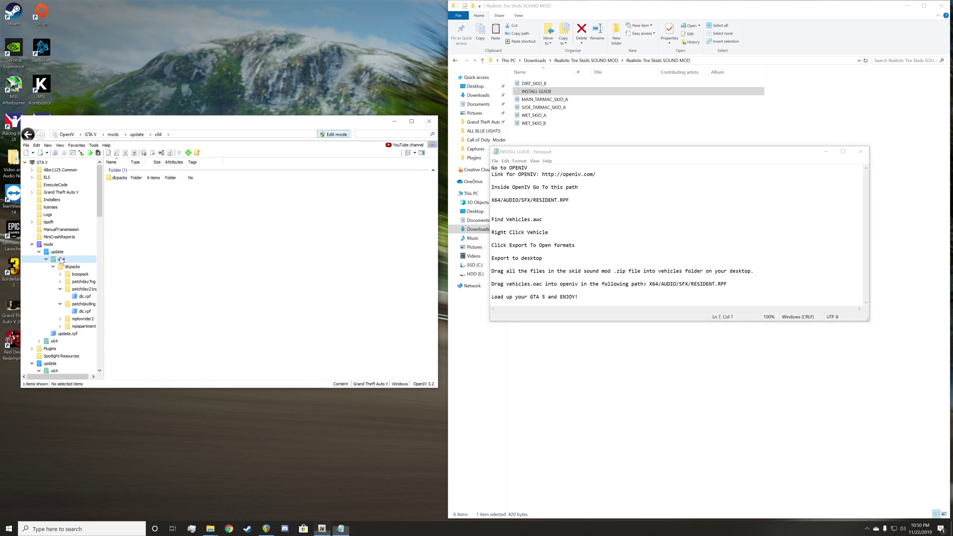
left_click(39, 252)
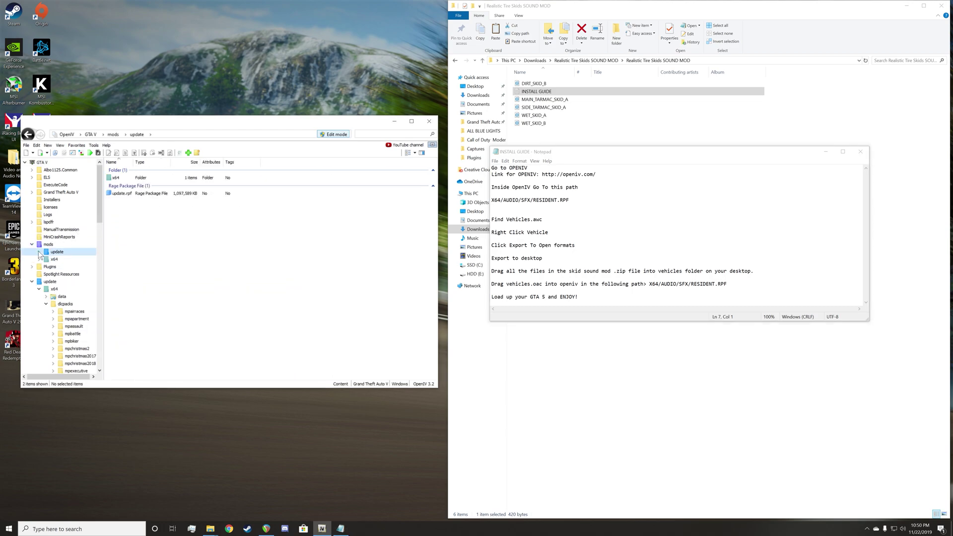
left_click(55, 260)
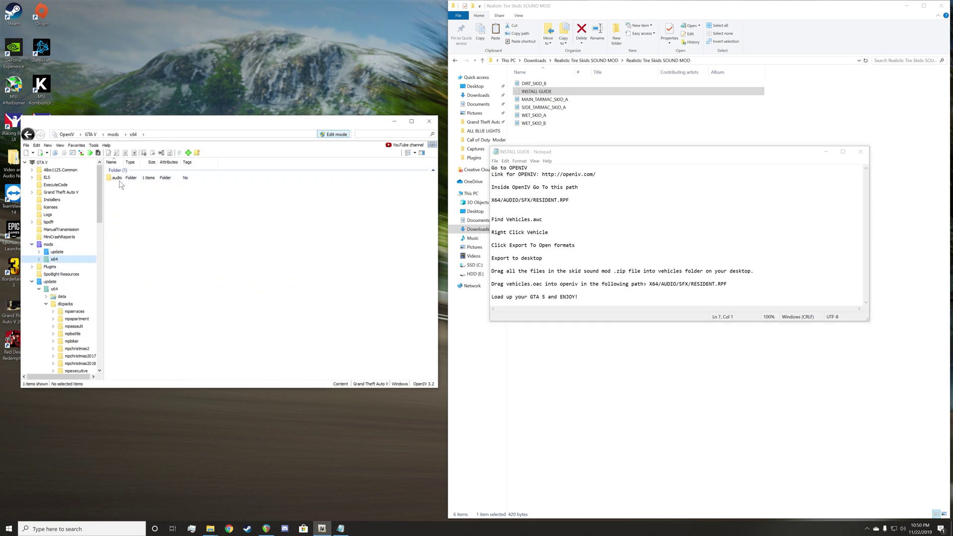
double_click(119, 179)
double_click(118, 178)
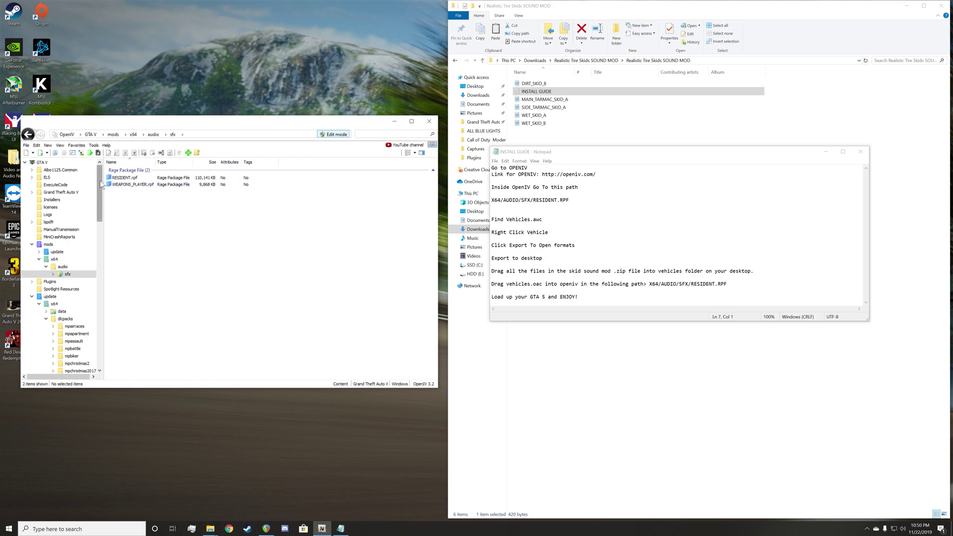
double_click(120, 178)
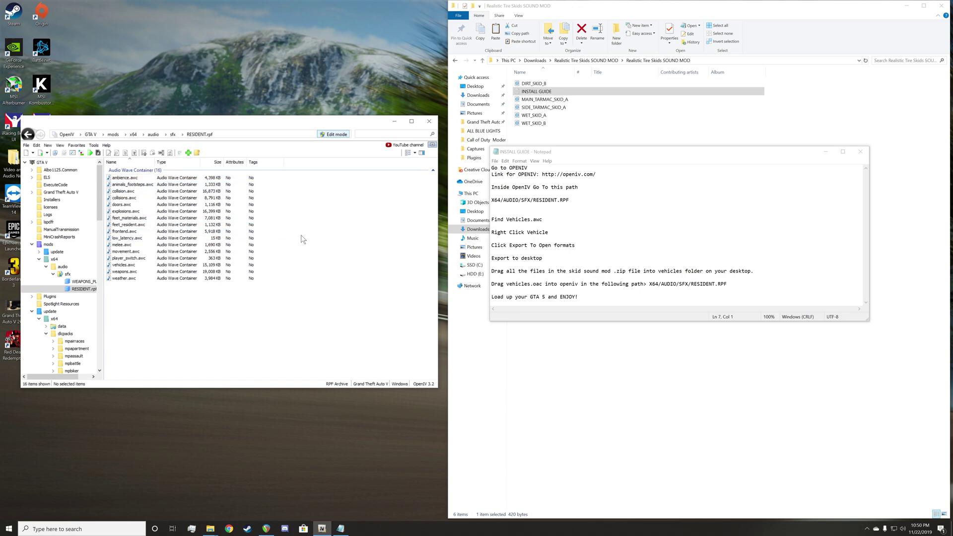
- Export vehicles.awc from RESIDENT.rpf to openFormats (.oac) in the Downloads folder
left_click_drag(515, 219, 542, 220)
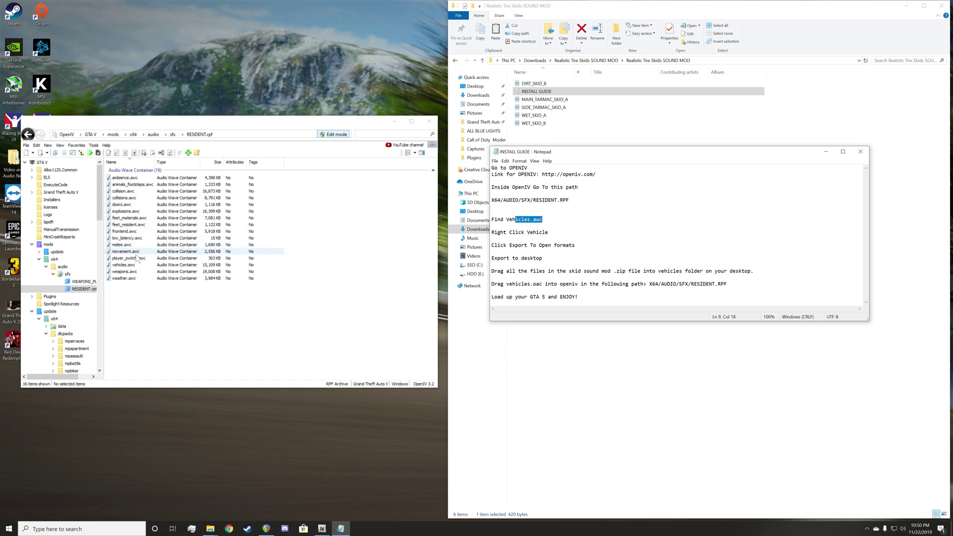
right_click(136, 266)
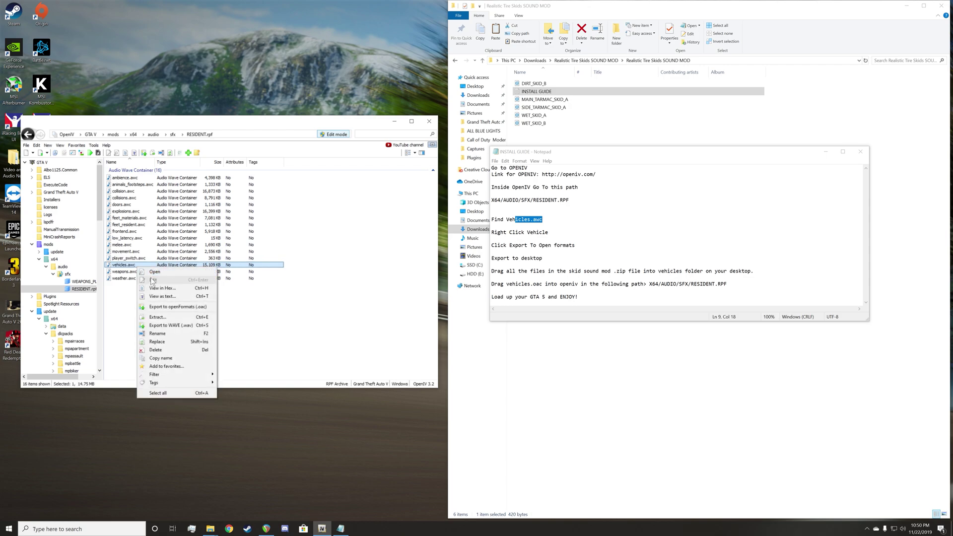
left_click(165, 307)
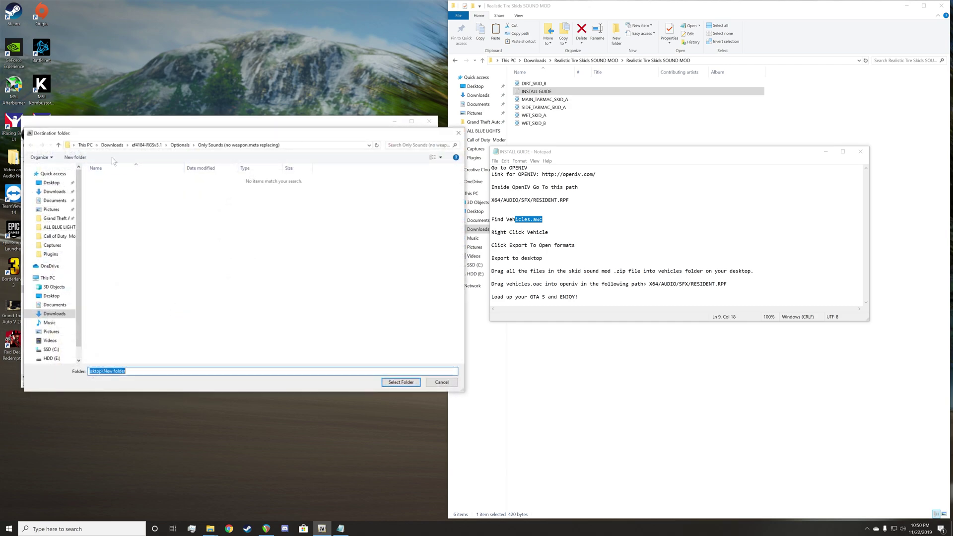
left_click(111, 145)
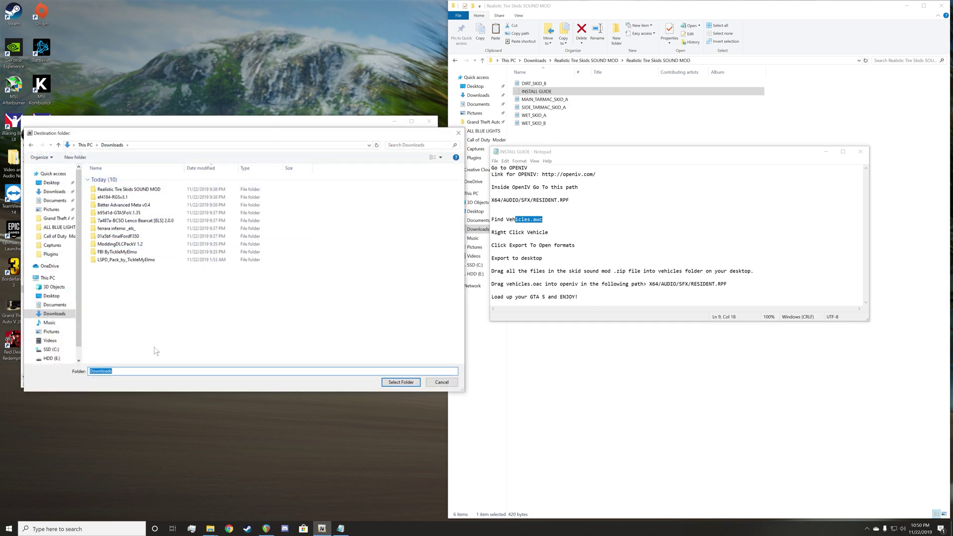
left_click(392, 381)
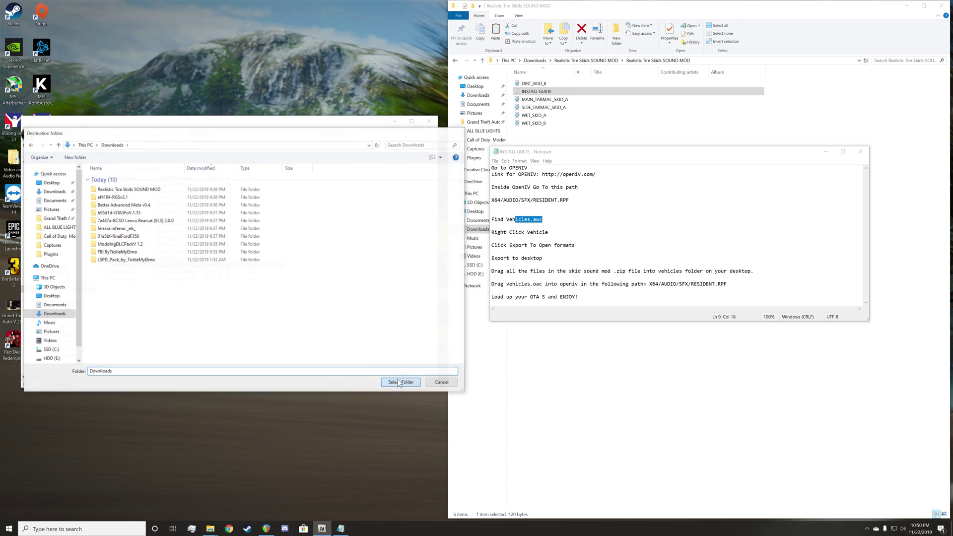
- Inspect the contents of the exported vehicles folder in Downloads in File Explorer and return to Downloads
left_click(535, 60)
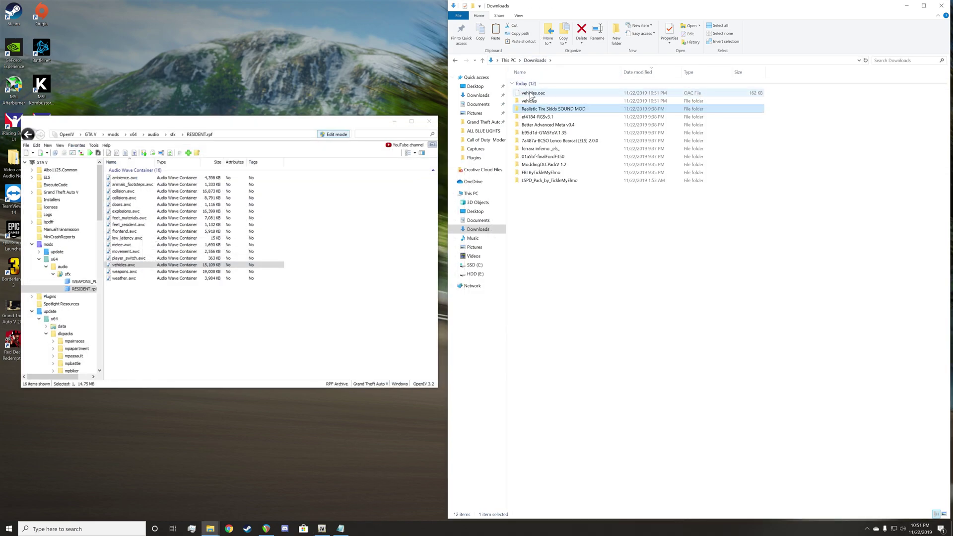
double_click(563, 98)
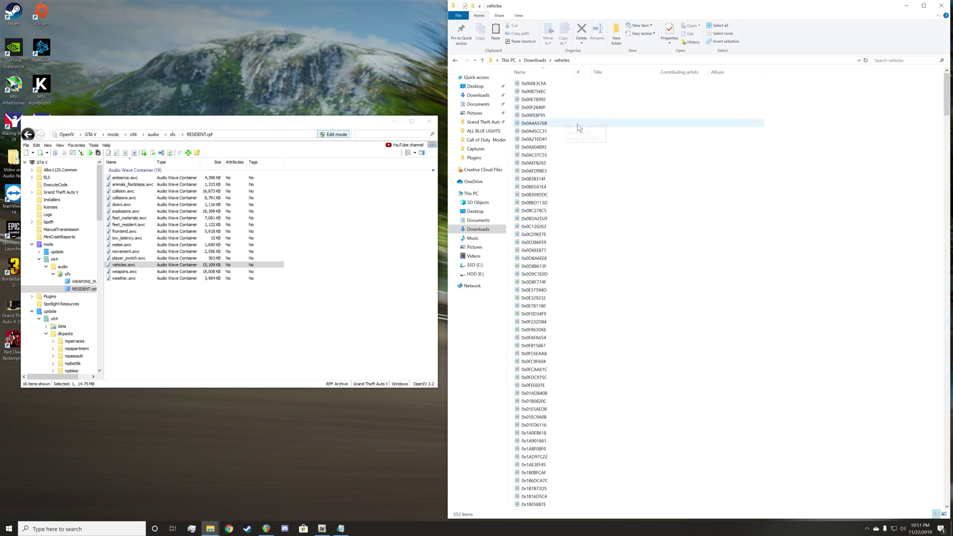
key("alt+Left")
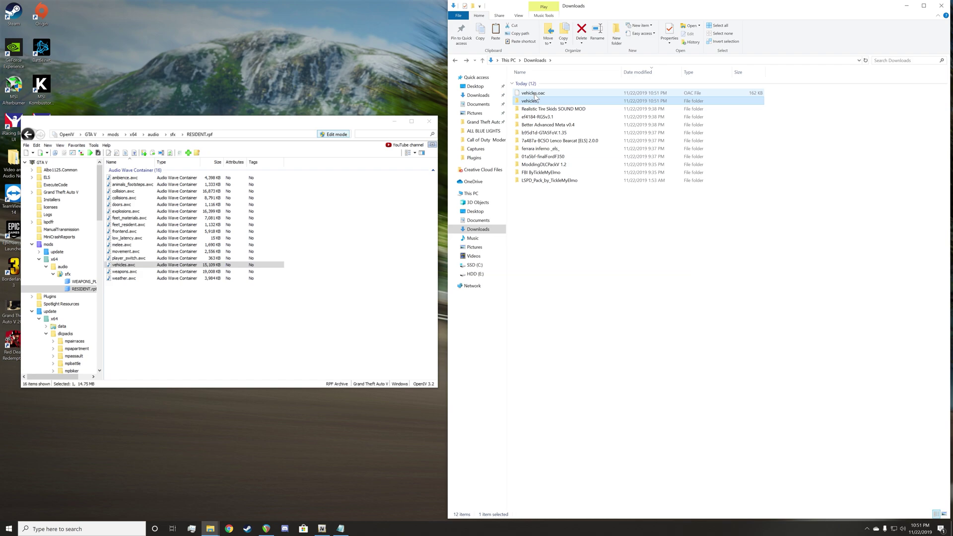
- Open the nested Realistic Tire Skids SOUND MOD folder in the other File Explorer window, alongside the Downloads folder
left_click_drag(550, 110, 335, 76)
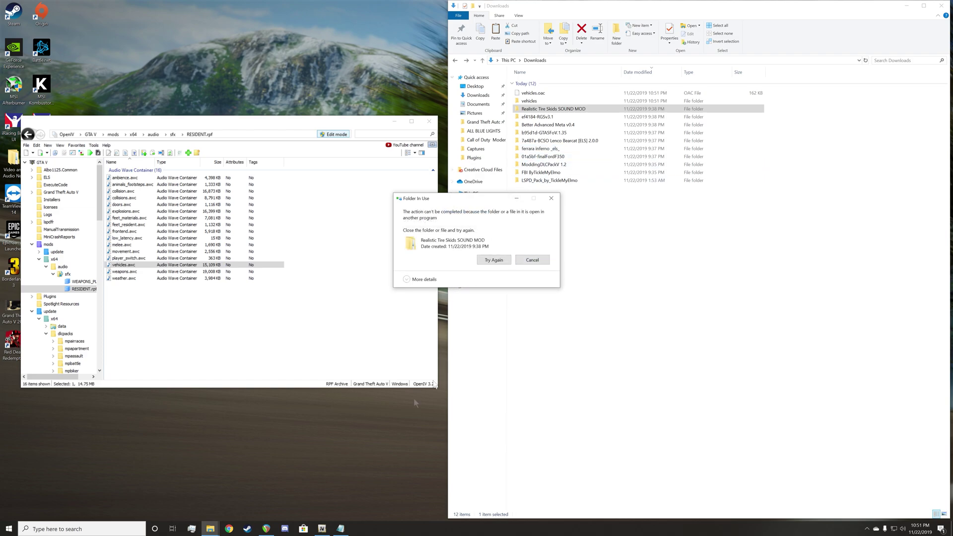
left_click(532, 260)
mouse_move(211, 529)
left_click(229, 501)
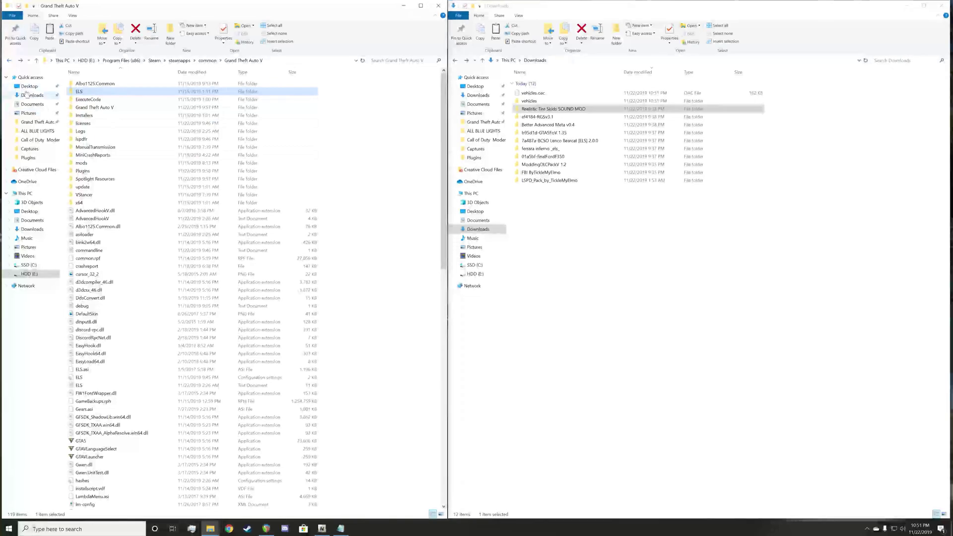
left_click(33, 95)
double_click(96, 109)
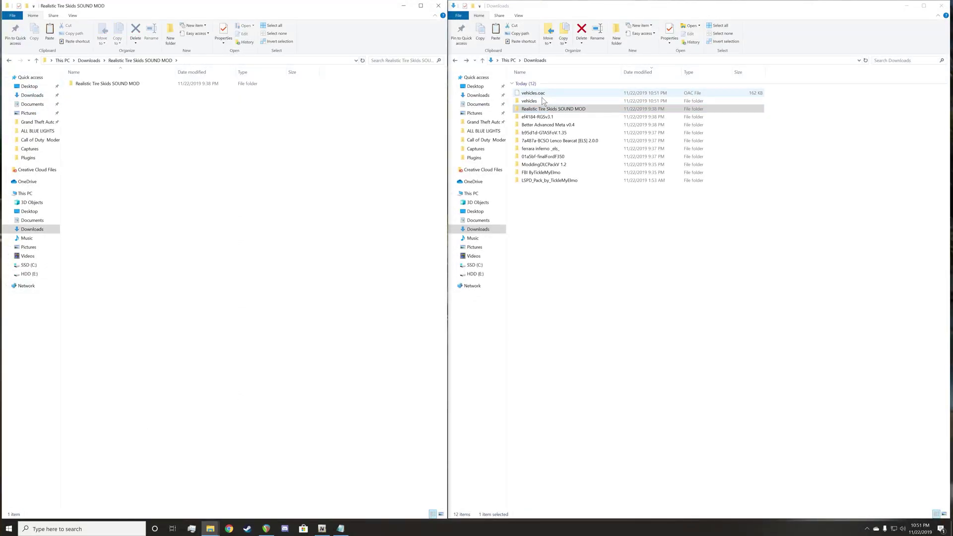
double_click(102, 84)
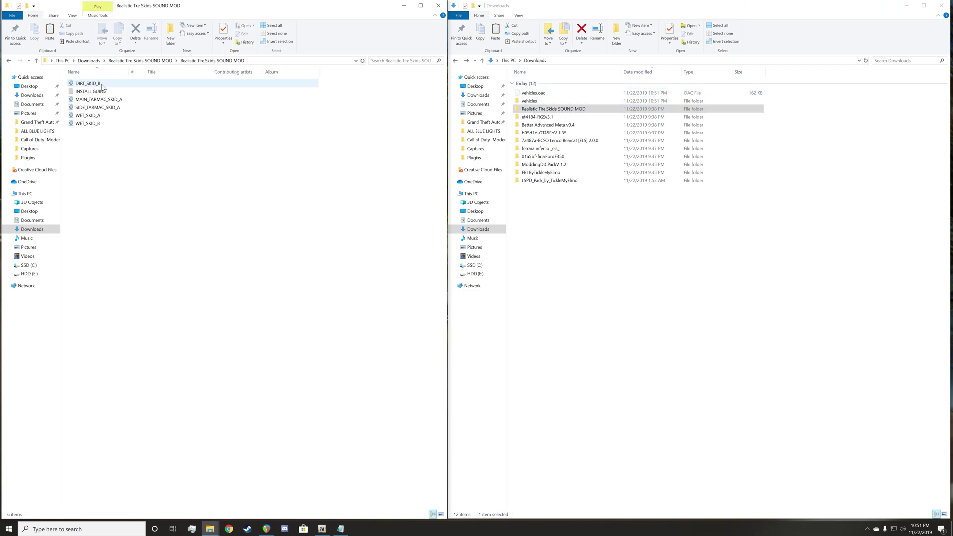
- Move the five skid sound files from the Realistic Tire Skids SOUND MOD folder into the vehicles folder, replacing the existing files, and close the source window
left_click_drag(104, 134, 542, 98)
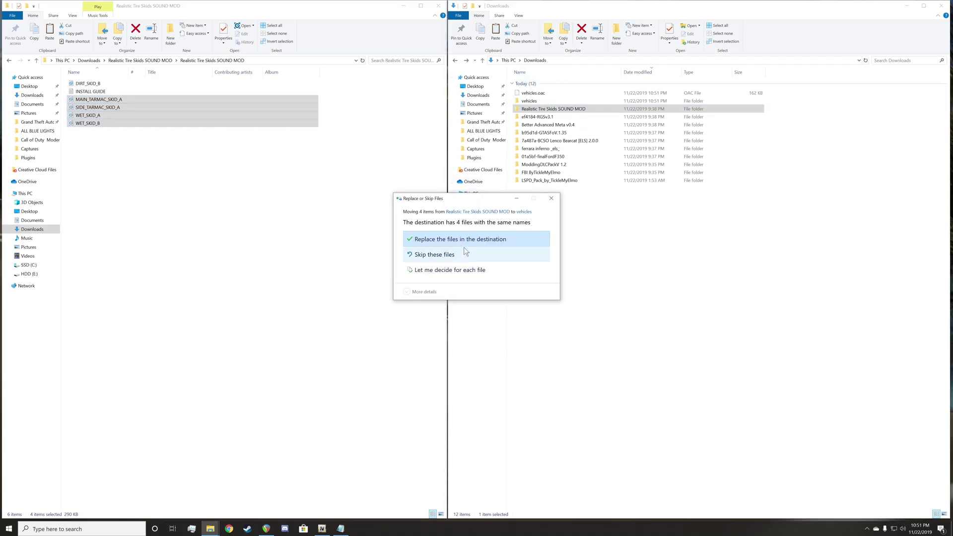
left_click(464, 242)
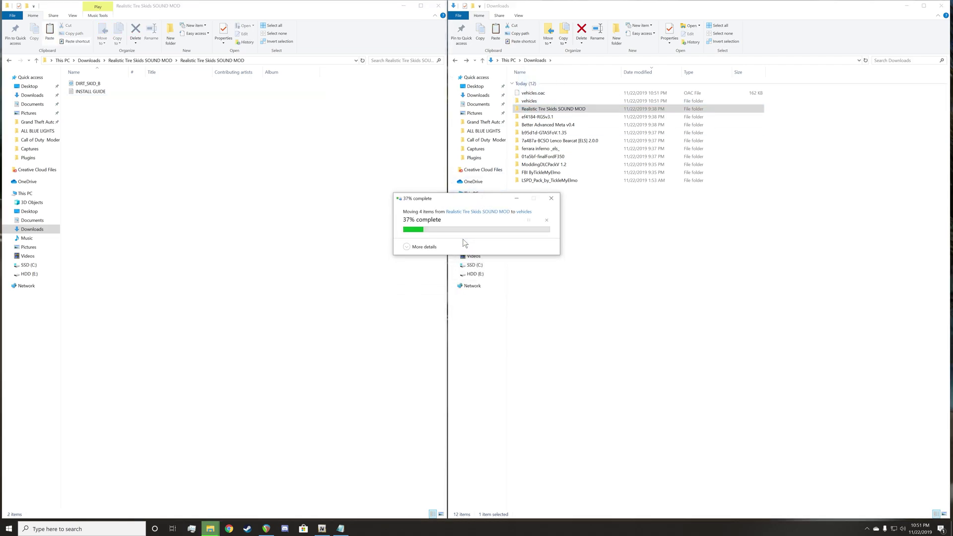
left_click(225, 161)
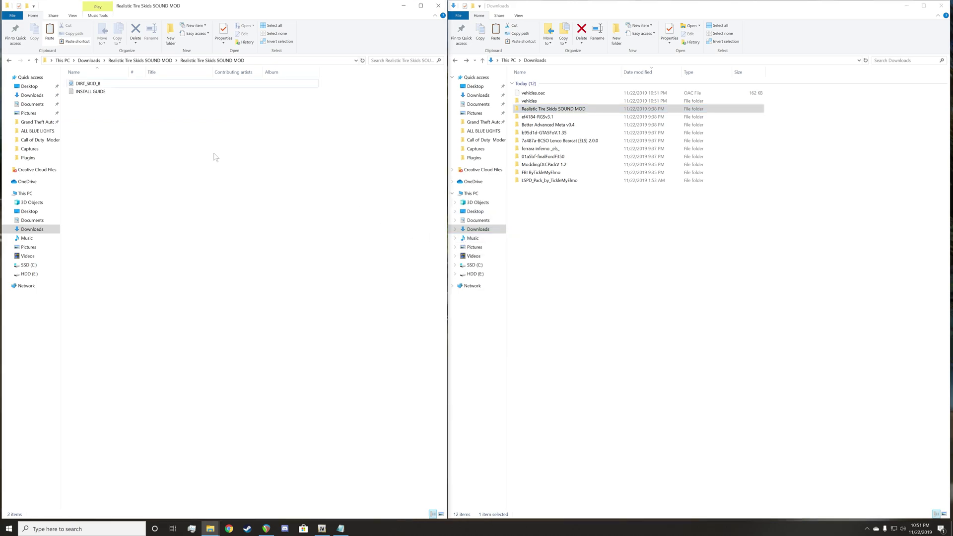
left_click_drag(89, 86, 533, 102)
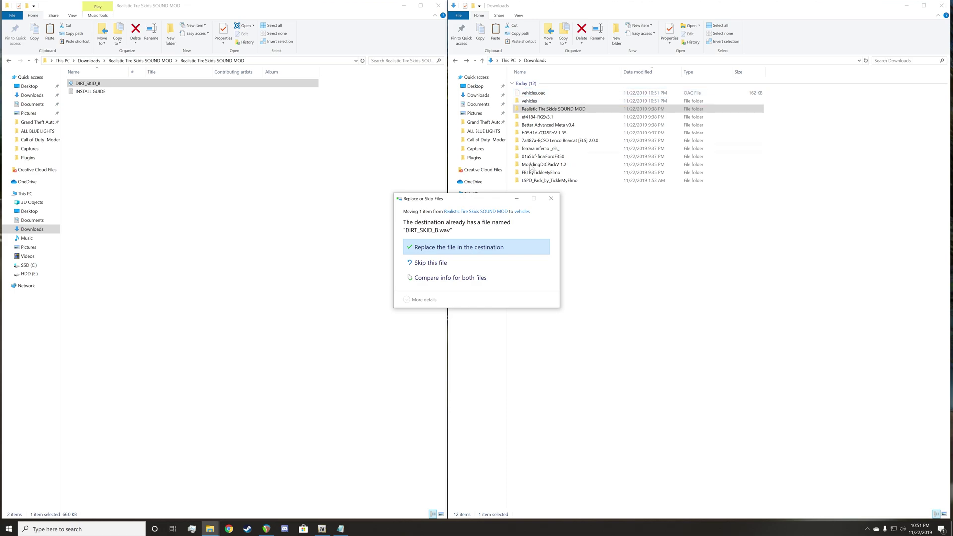
left_click(484, 251)
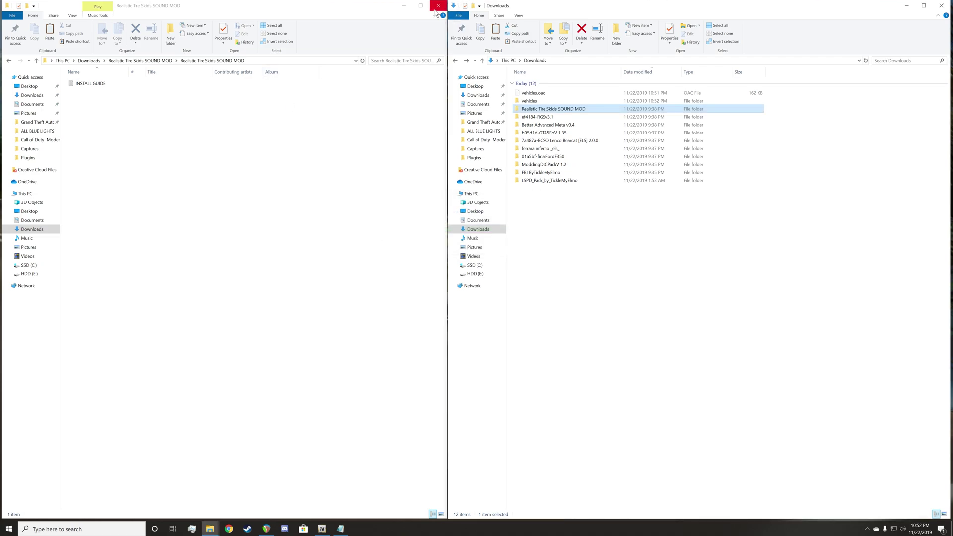
left_click(438, 6)
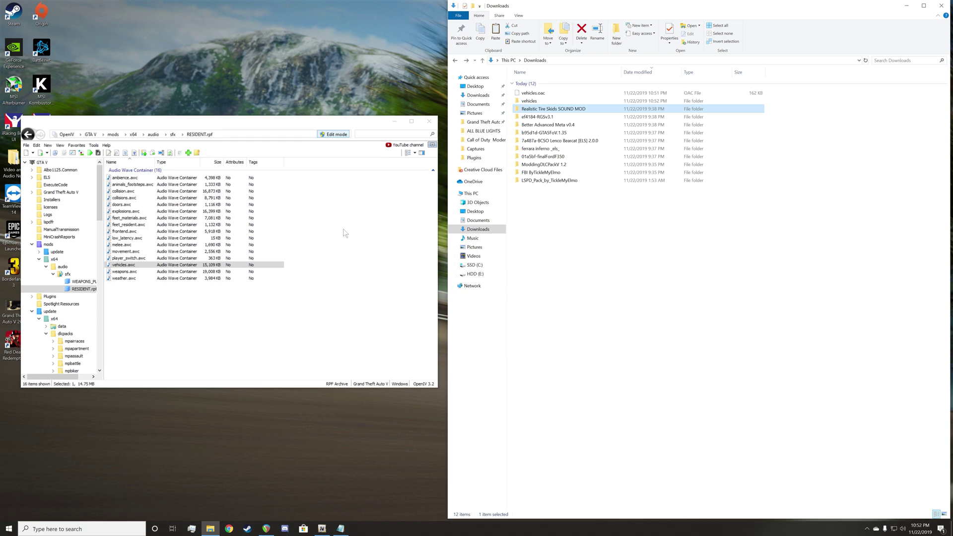
- Check the install guide and import vehicles.oac from Downloads into RESIDENT.rpf as openFormats in OpenIV
left_click(341, 529)
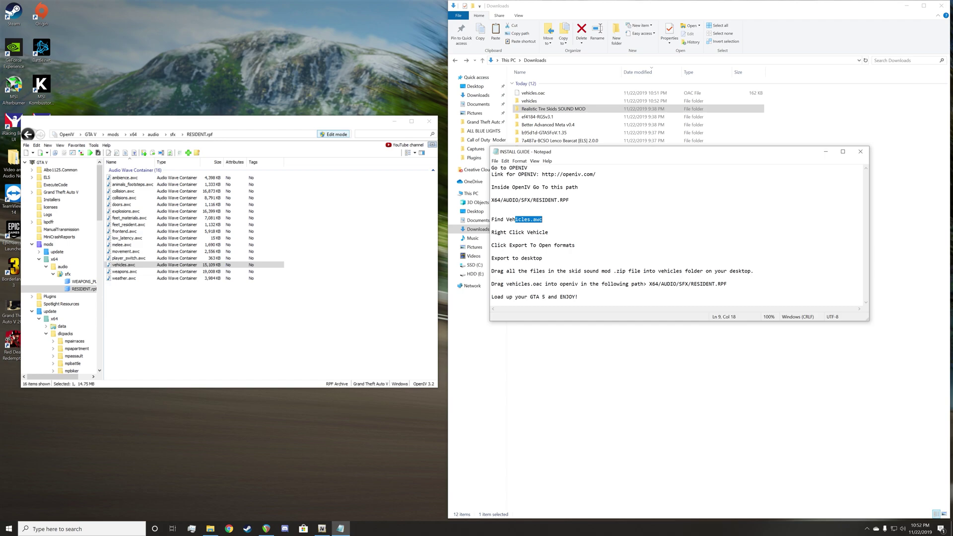
left_click_drag(534, 94, 352, 230)
right_click(354, 231)
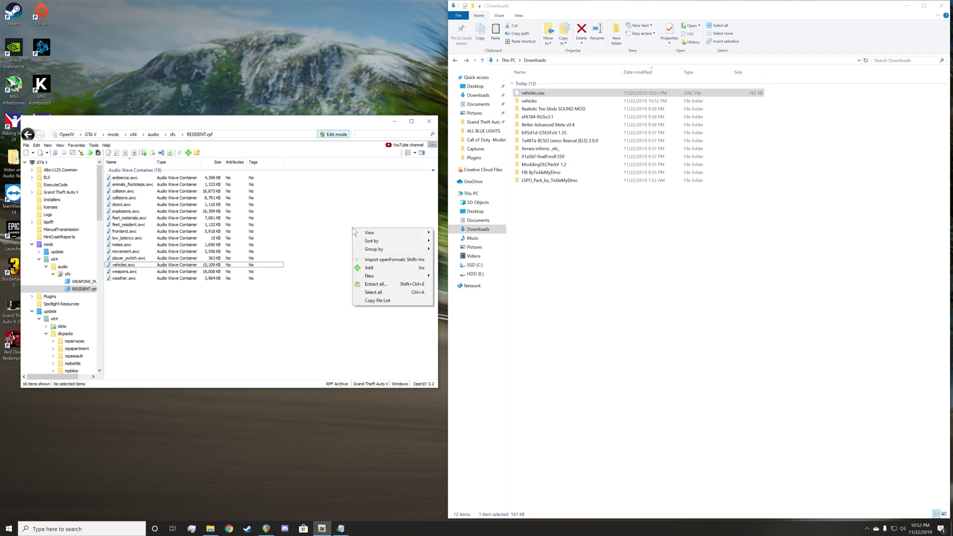
left_click(383, 259)
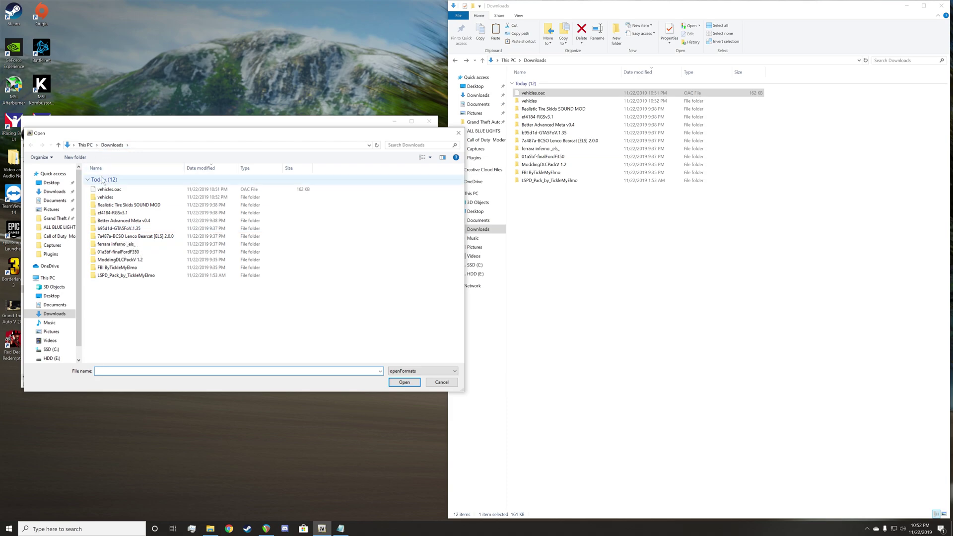
double_click(113, 189)
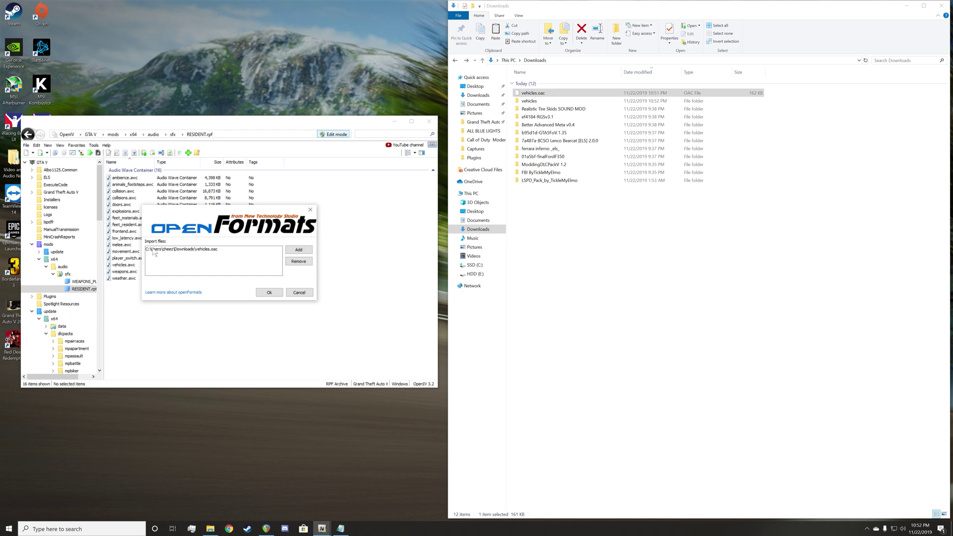
left_click(270, 292)
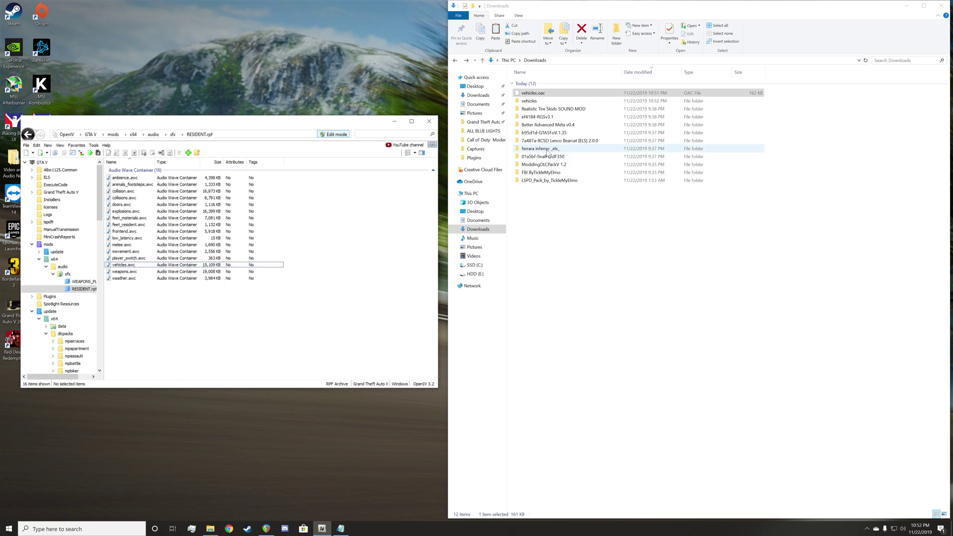
left_click(532, 93)
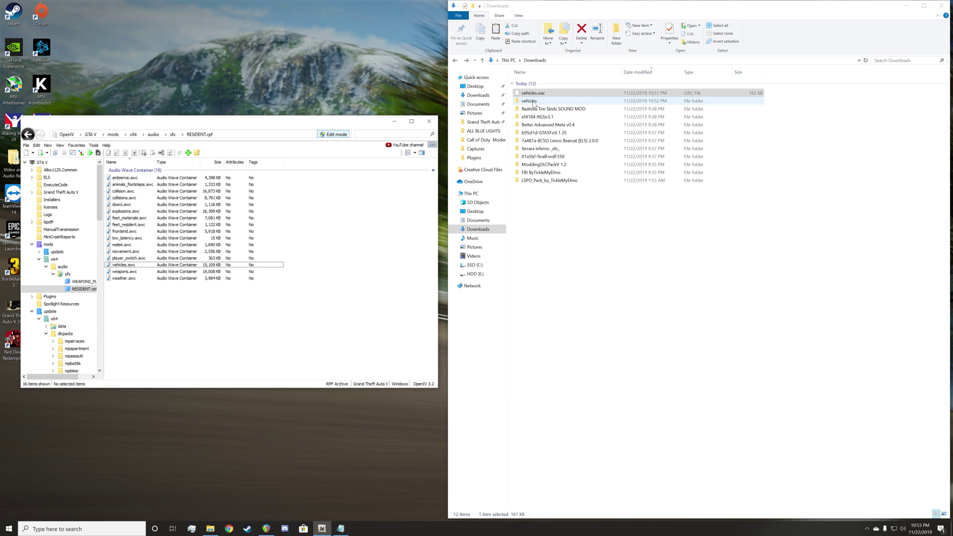
right_click(324, 255)
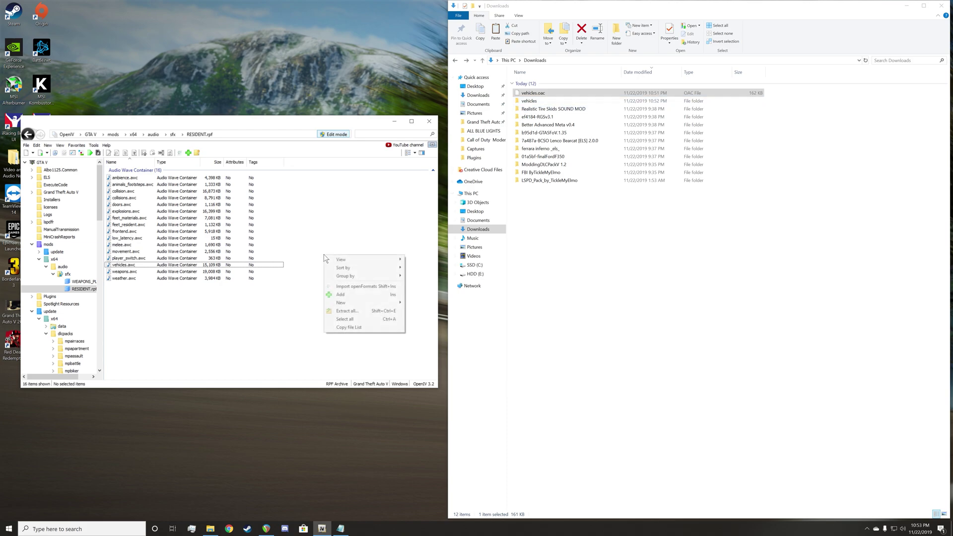
left_click(386, 212)
left_click(534, 95)
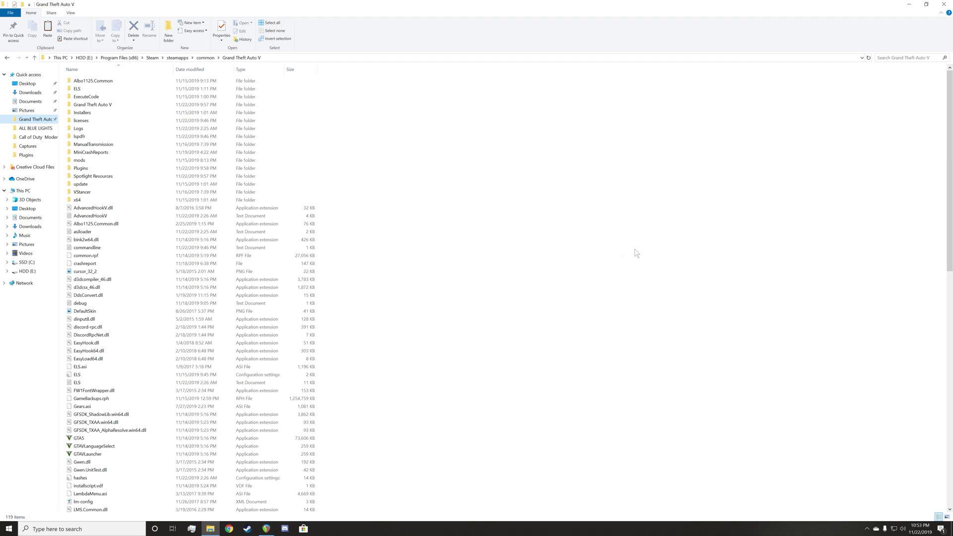
- Delete the nested Grand Theft Auto V folder from the main Grand Theft Auto V game directory in File Explorer
right_click(128, 108)
left_click(112, 106)
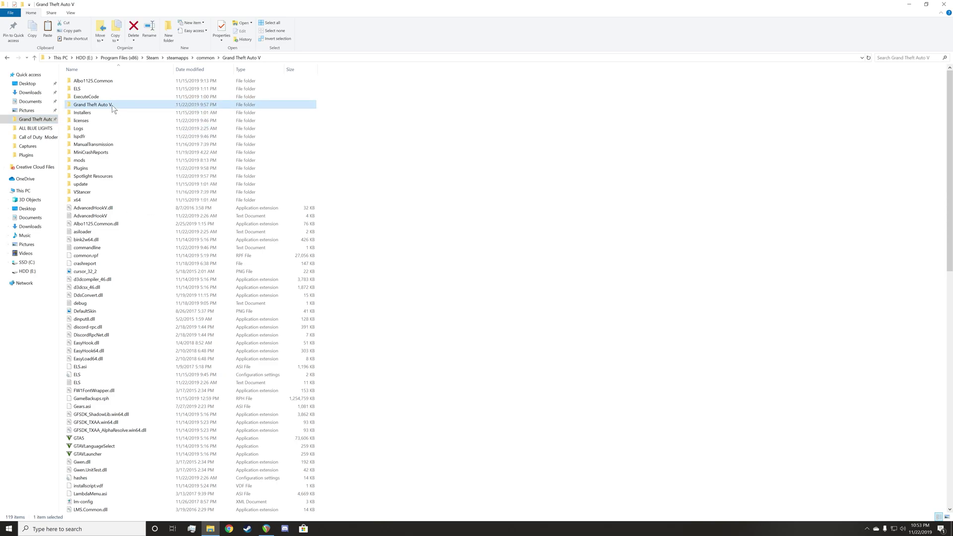
right_click(111, 105)
left_click(136, 261)
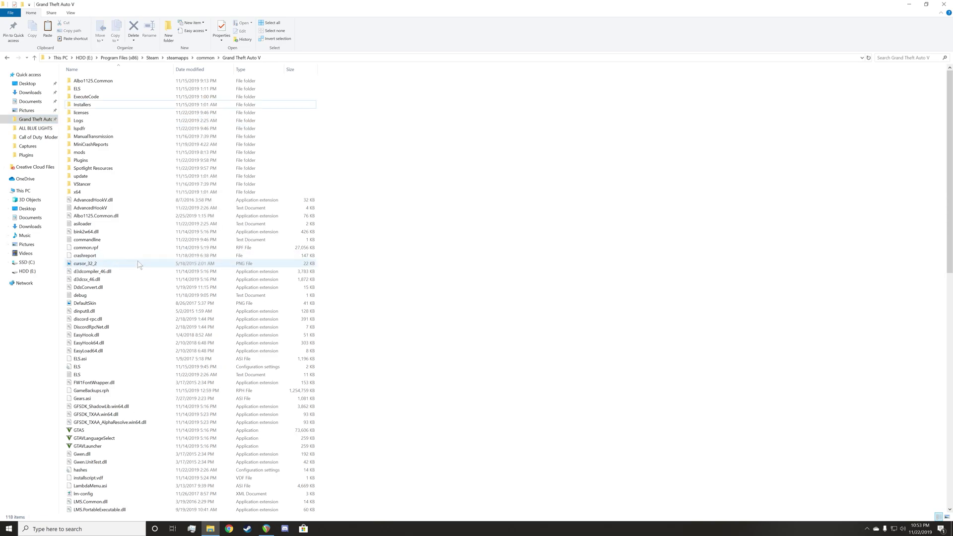